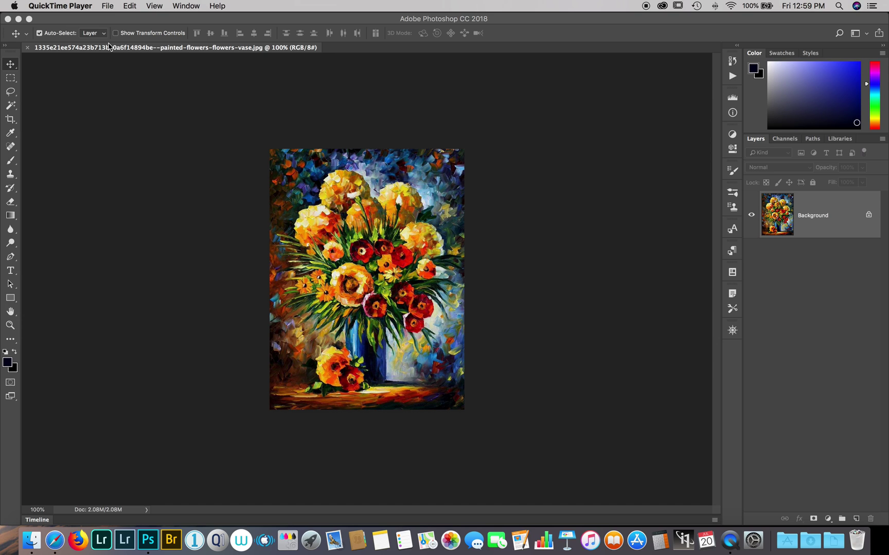
- Resize the flower painting to a width of 8 inches at a resolution of 300 pixels/inch
{"action": "left_click", "coordinate": [137, 27]}
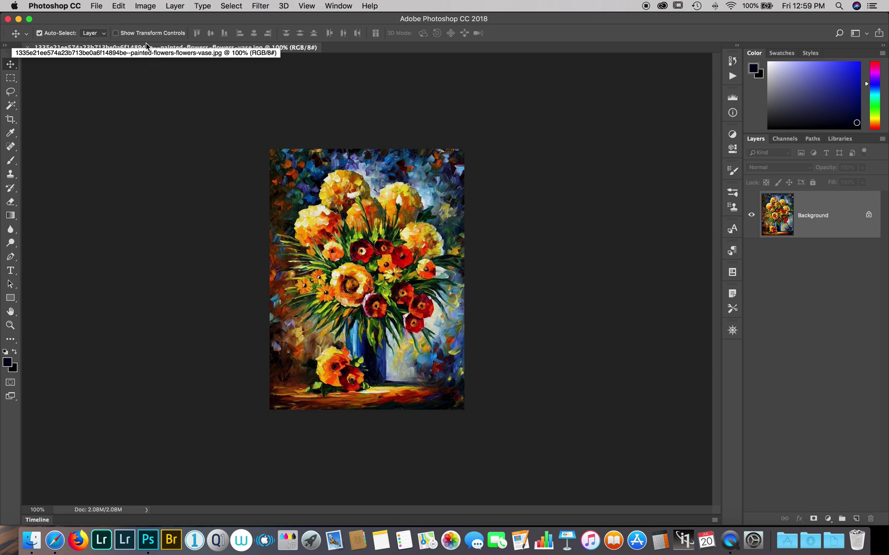
{"action": "left_click", "coordinate": [141, 7]}
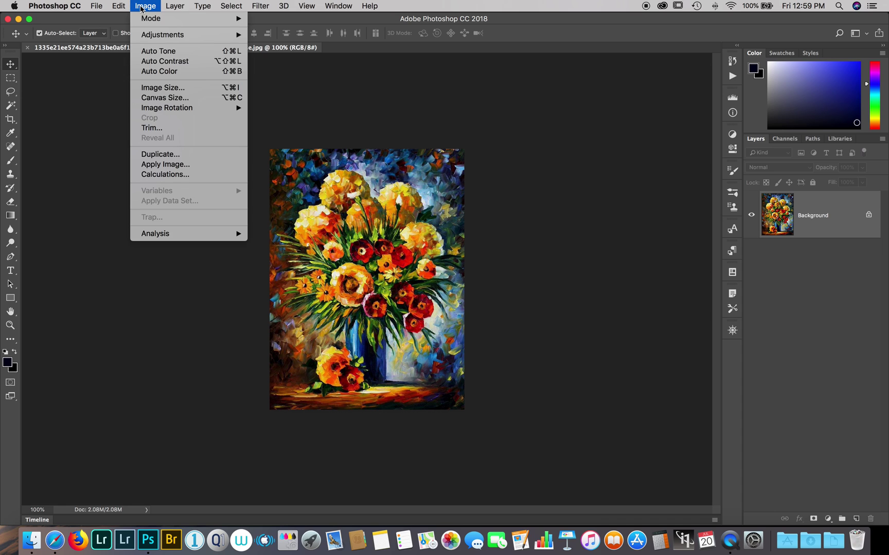
{"action": "left_click", "coordinate": [163, 88]}
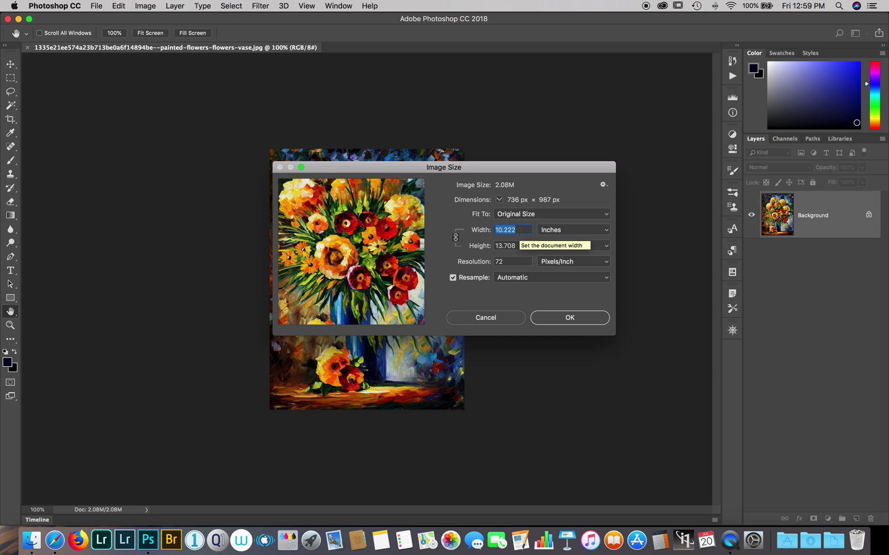
{"action": "type", "text": "8"}
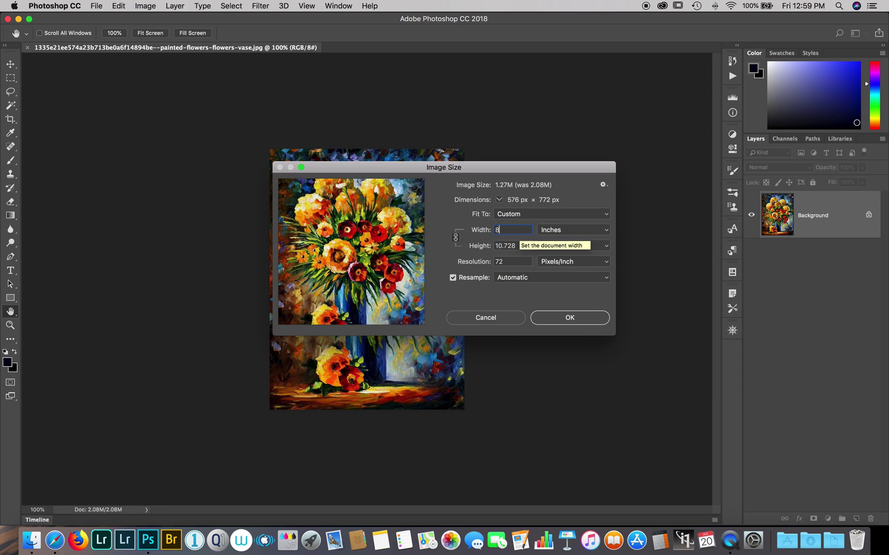
{"action": "left_click", "coordinate": [508, 262]}
{"action": "type", "text": "300"}
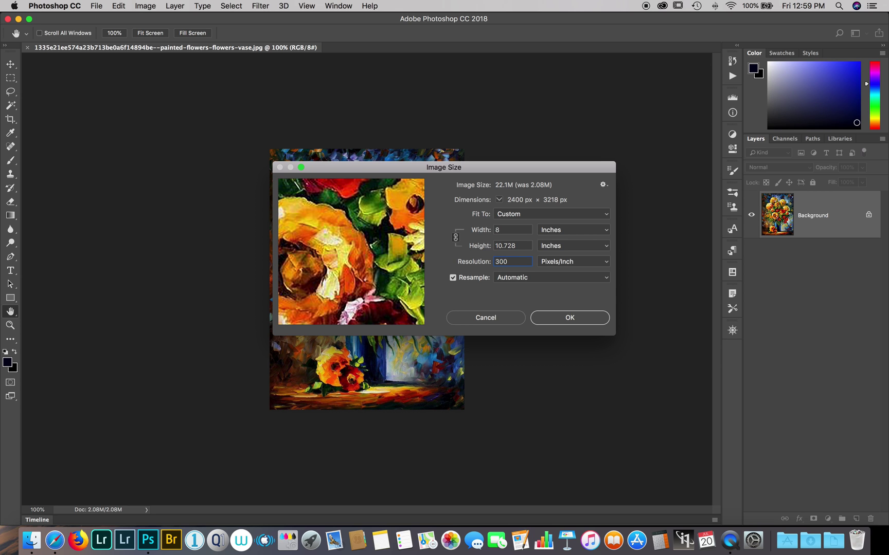
{"action": "left_click", "coordinate": [570, 318]}
{"action": "key", "text": "v"}
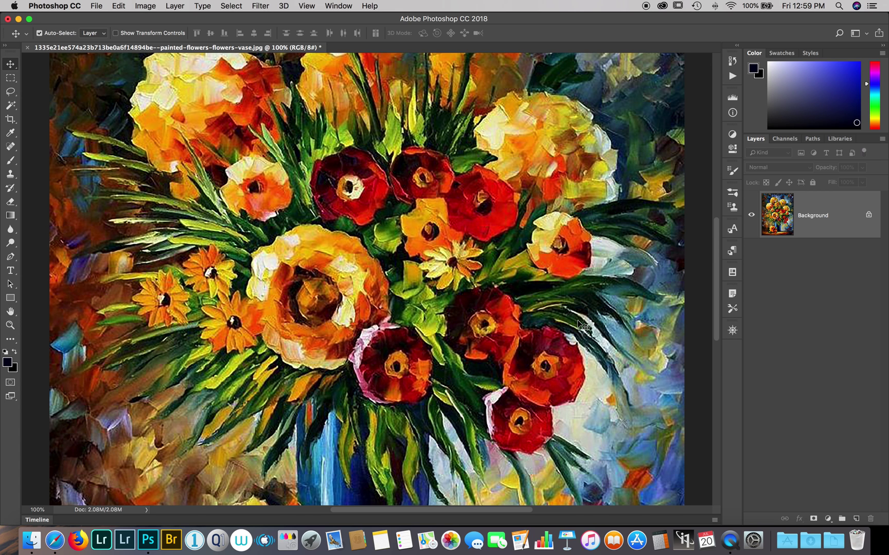
{"action": "key", "text": "super"}
{"action": "key", "text": "super+0"}
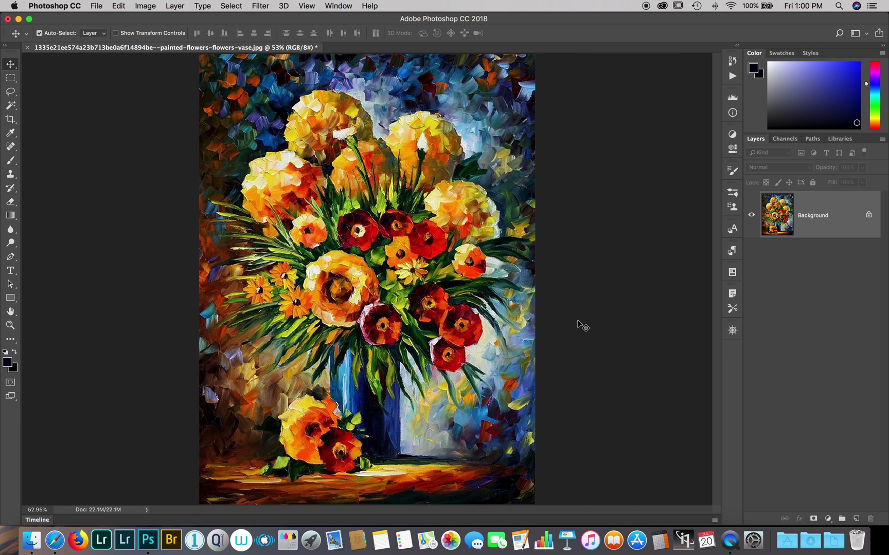
- Apply a Vibrance adjustment to the painting with Vibrance +100 and Saturation +100
{"action": "left_click", "coordinate": [148, 7]}
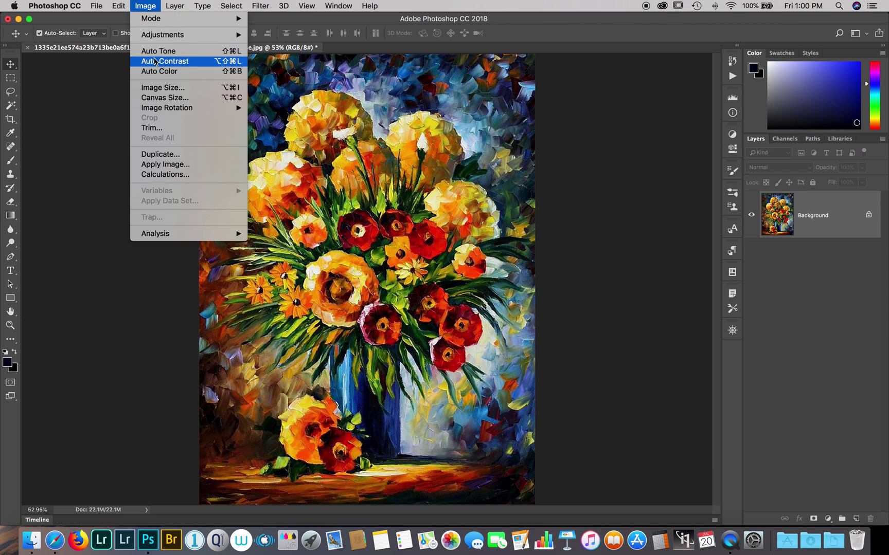
{"action": "mouse_move", "coordinate": [163, 40]}
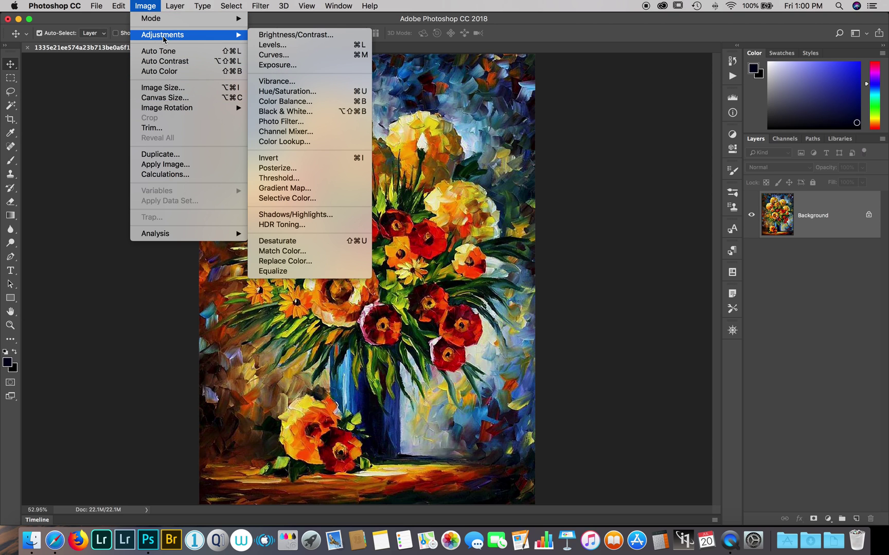
{"action": "left_click", "coordinate": [277, 82]}
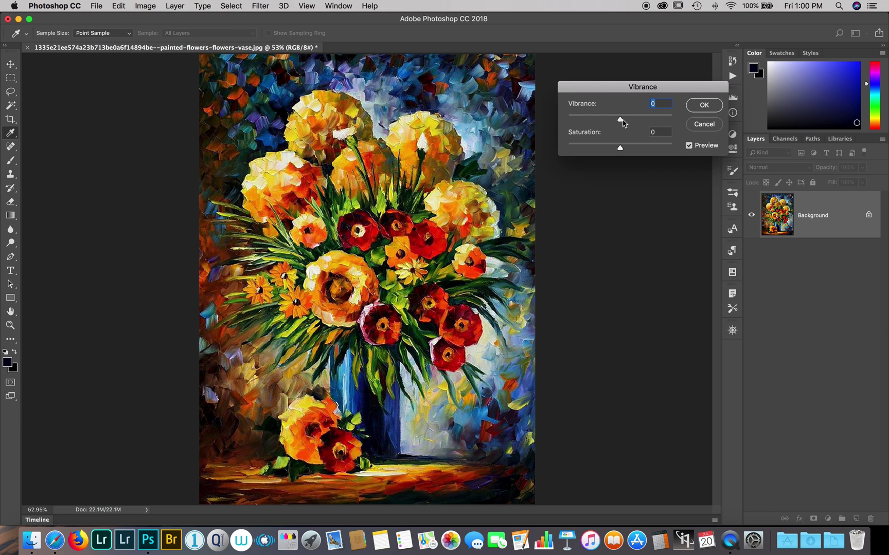
{"action": "left_click_drag", "start_coordinate": [620, 119], "coordinate": [672, 120]}
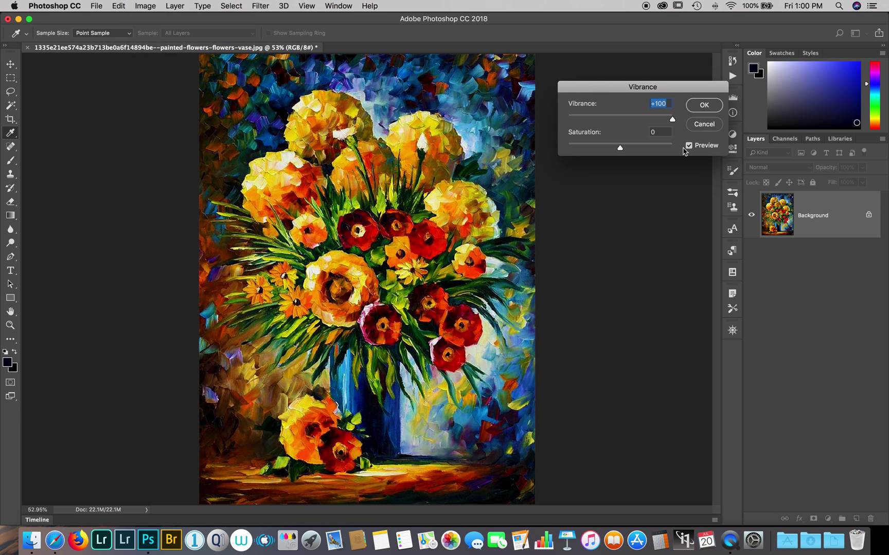
{"action": "left_click_drag", "start_coordinate": [619, 148], "coordinate": [688, 149]}
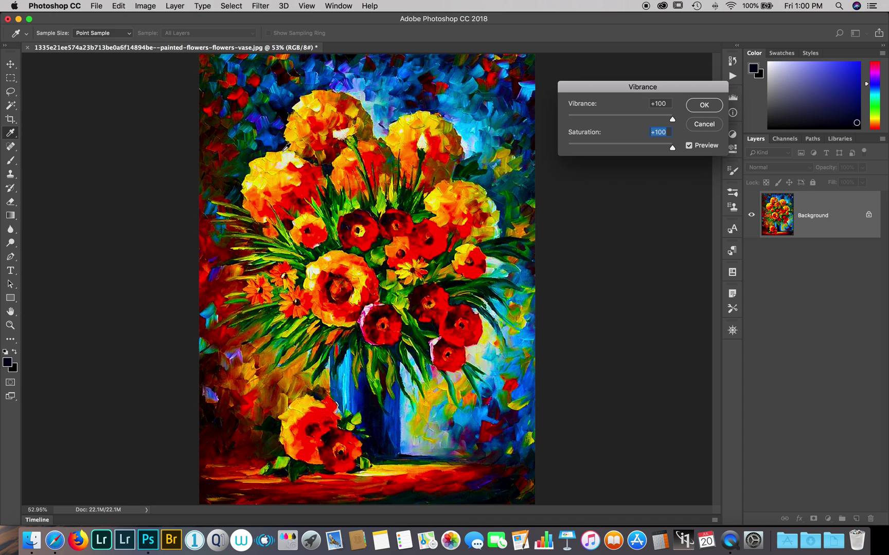
{"action": "left_click", "coordinate": [704, 106]}
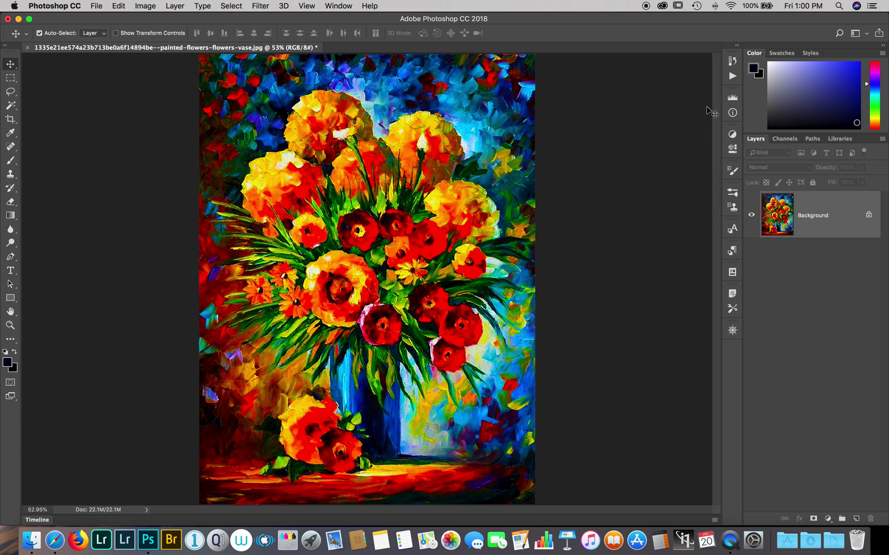
- Duplicate the image as a new document named Flowers
{"action": "left_click", "coordinate": [142, 7]}
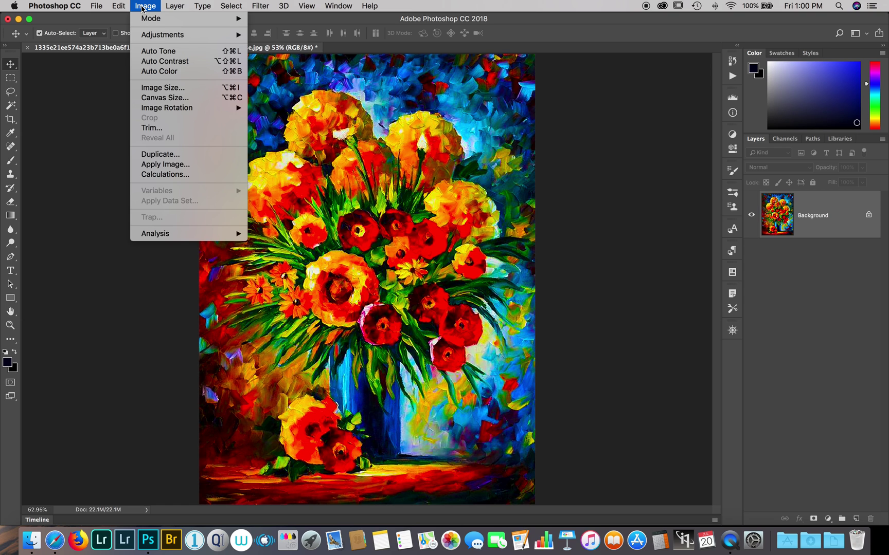
{"action": "left_click", "coordinate": [147, 156]}
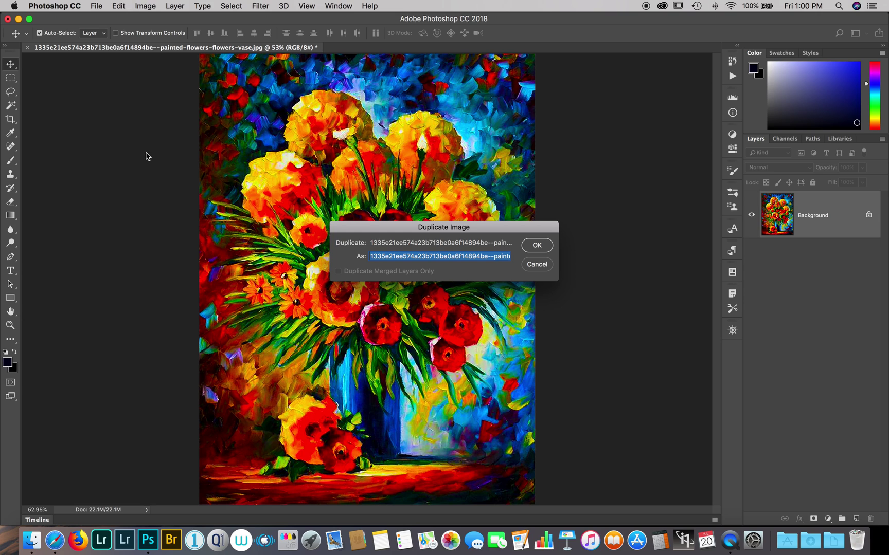
{"action": "type", "text": "F"}
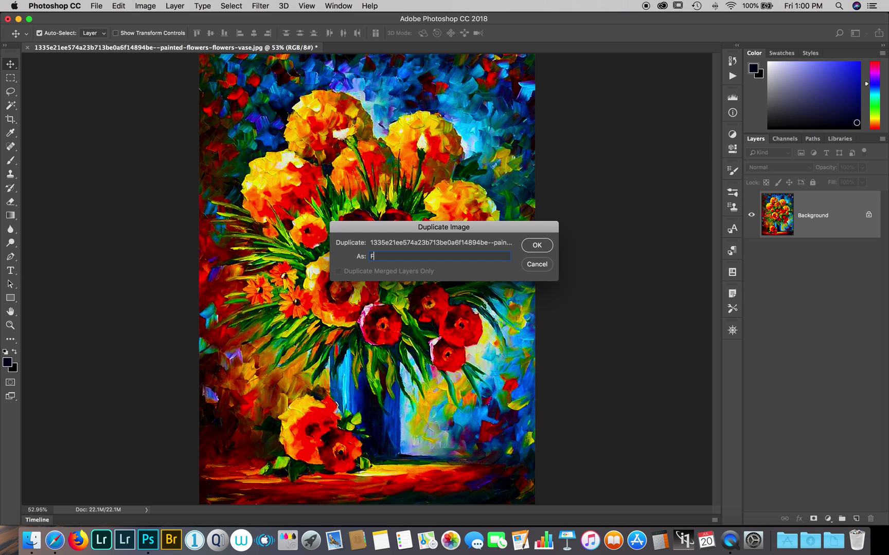
{"action": "type", "text": "lowers"}
{"action": "key", "text": "Return"}
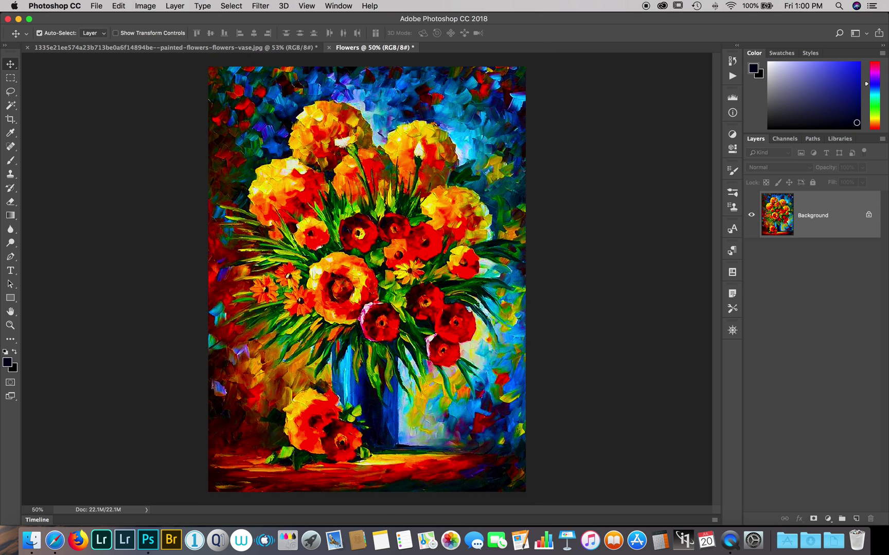
{"action": "key", "text": "super+0"}
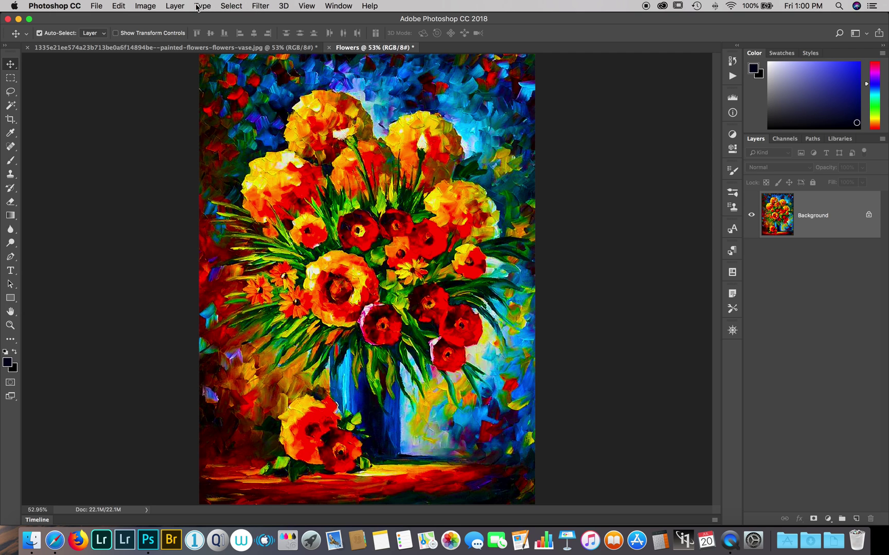
- Convert the Flowers copy to Grayscale mode, discarding its color information
{"action": "left_click", "coordinate": [146, 6]}
{"action": "mouse_move", "coordinate": [155, 18]}
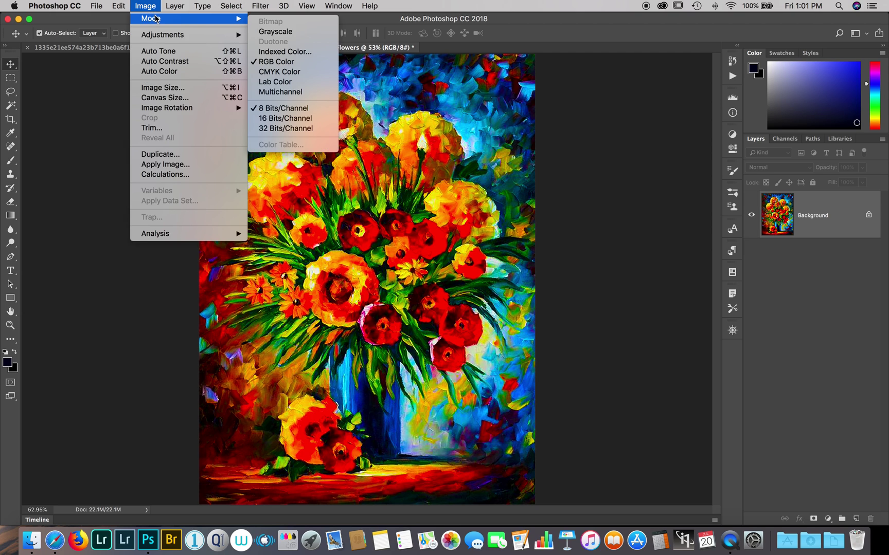
{"action": "left_click", "coordinate": [283, 31]}
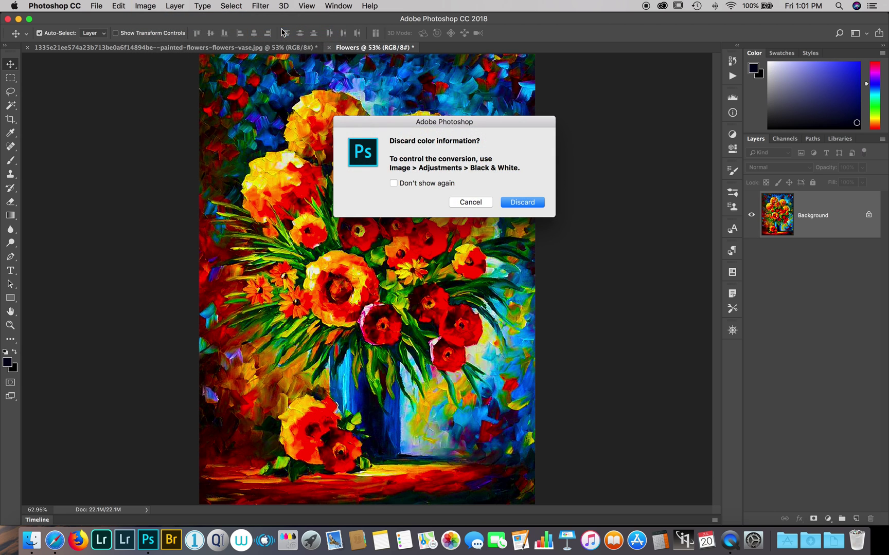
{"action": "left_click", "coordinate": [523, 203]}
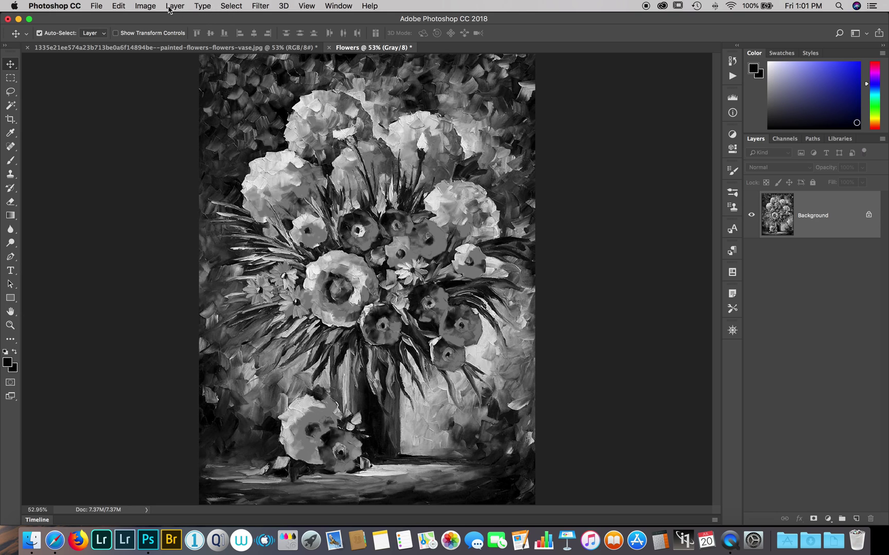
- Sharpen the grayscale image twice with Unsharp Mask at Amount 100%, Radius 100 pixels and Threshold 0
{"action": "left_click", "coordinate": [258, 7]}
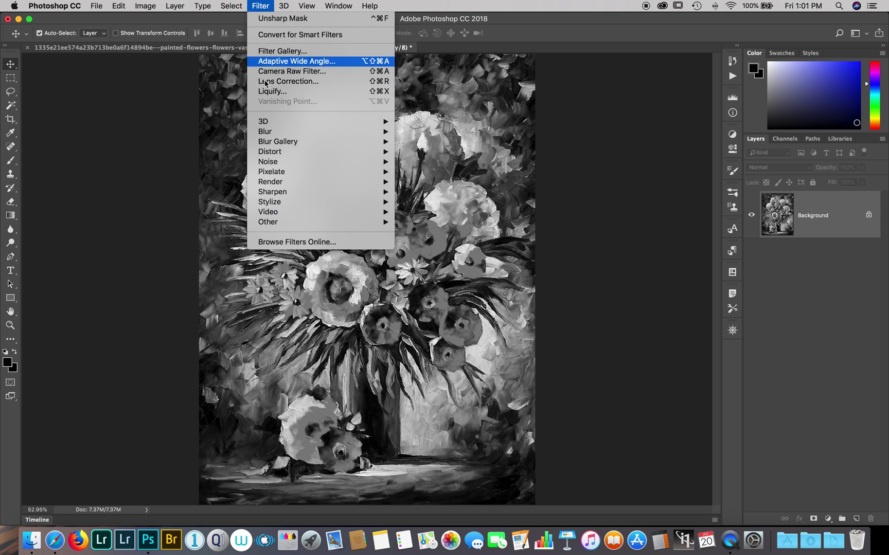
{"action": "mouse_move", "coordinate": [271, 193]}
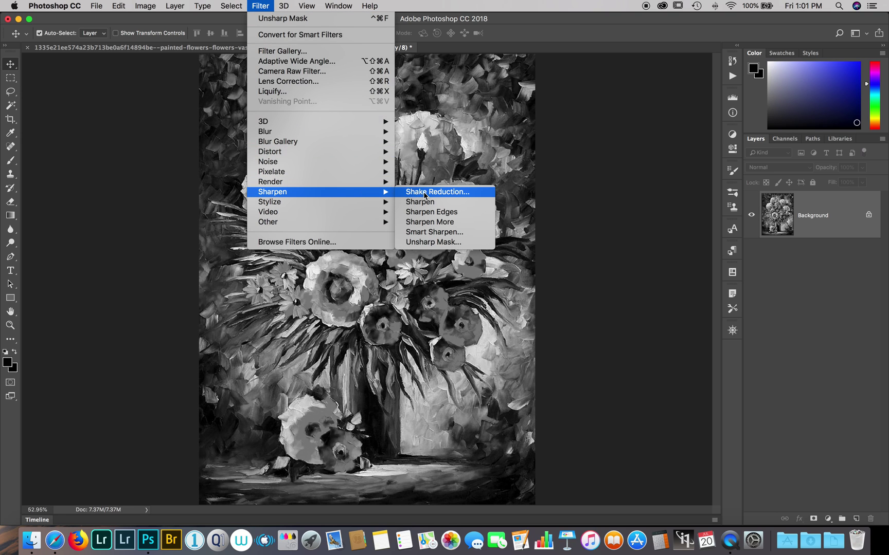
{"action": "left_click", "coordinate": [413, 242]}
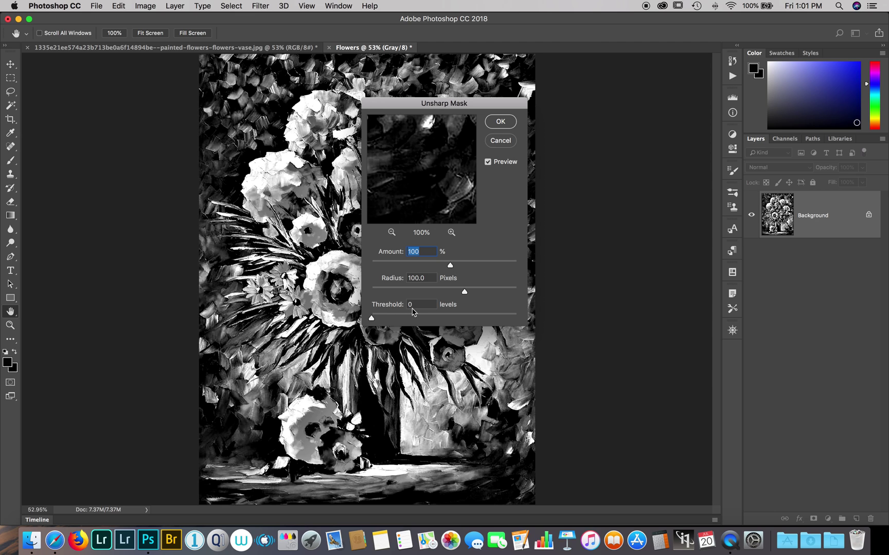
{"action": "left_click", "coordinate": [500, 123]}
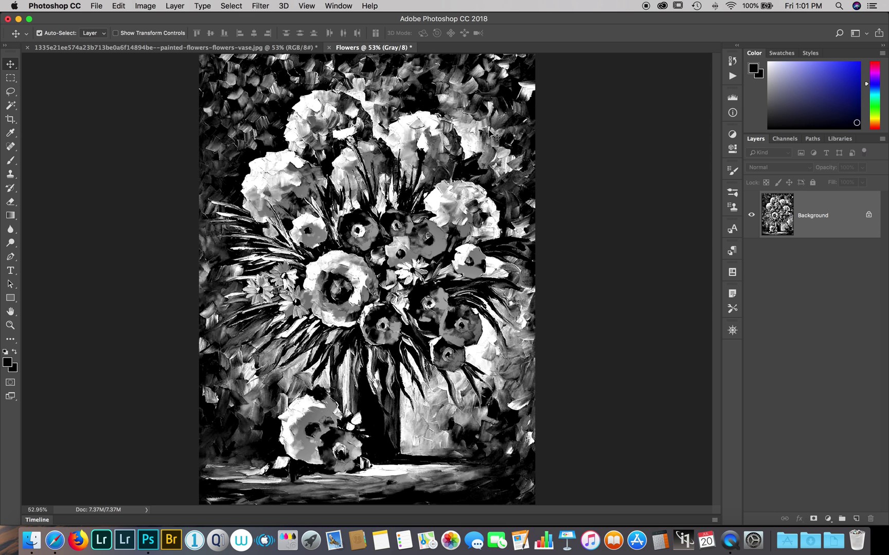
{"action": "left_click", "coordinate": [260, 6]}
{"action": "mouse_move", "coordinate": [273, 194]}
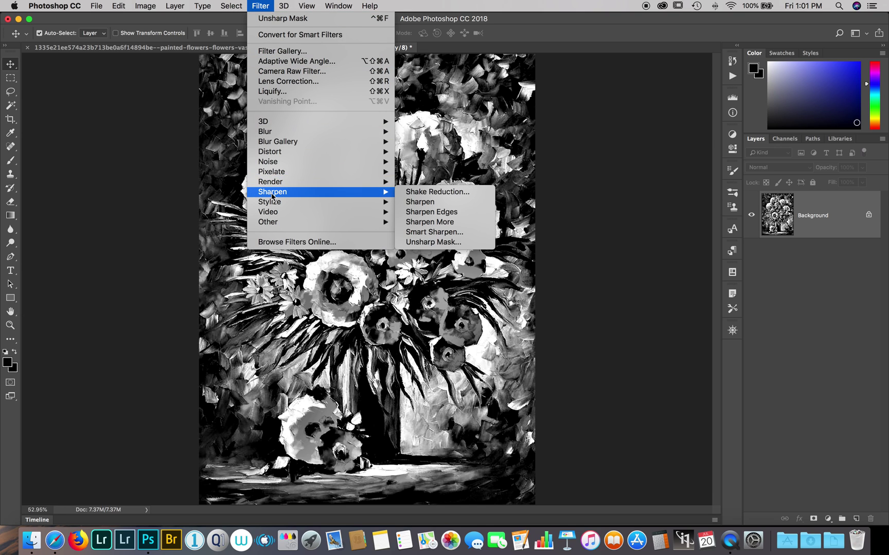
{"action": "left_click", "coordinate": [425, 242]}
{"action": "left_click", "coordinate": [497, 122]}
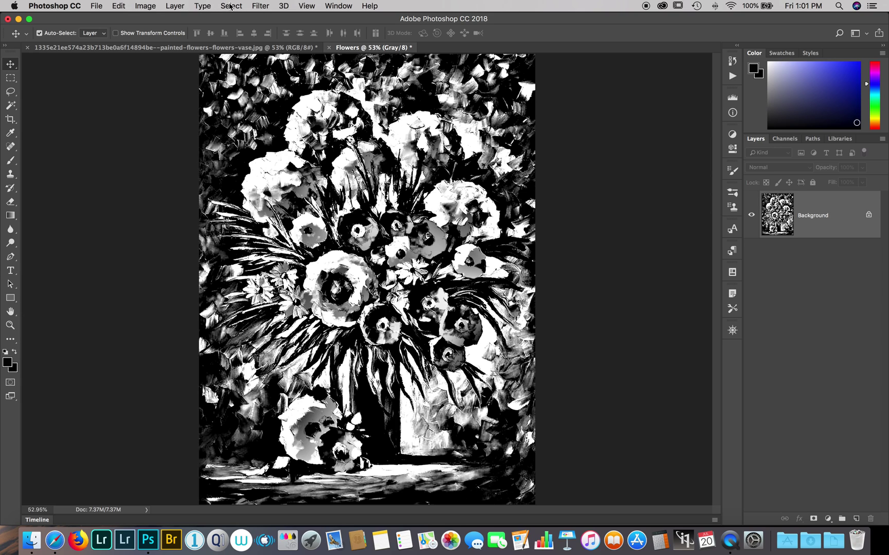
- Convert the image to a 300 pixels/inch Bitmap using a Halftone Screen of 25 lines/inch, 52.5-degree angle and Line shape
{"action": "left_click", "coordinate": [150, 7]}
{"action": "mouse_move", "coordinate": [160, 18]}
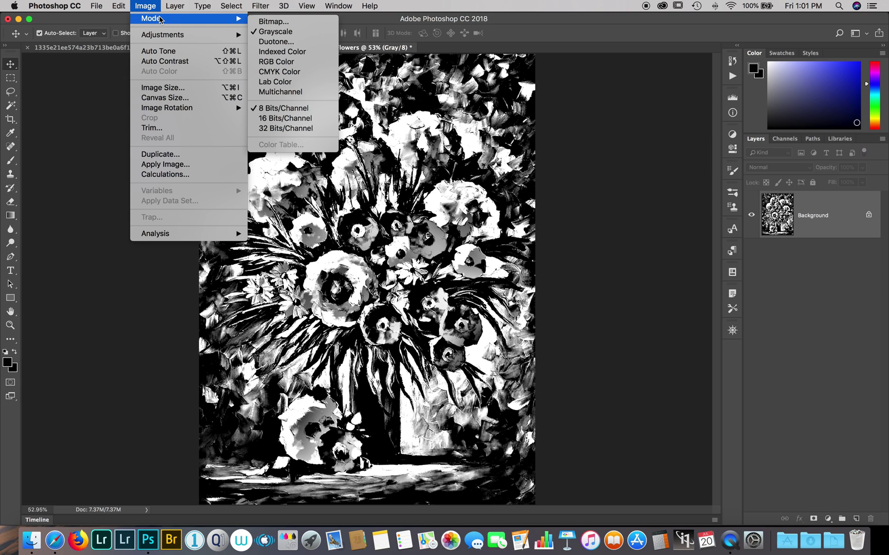
{"action": "left_click", "coordinate": [287, 22]}
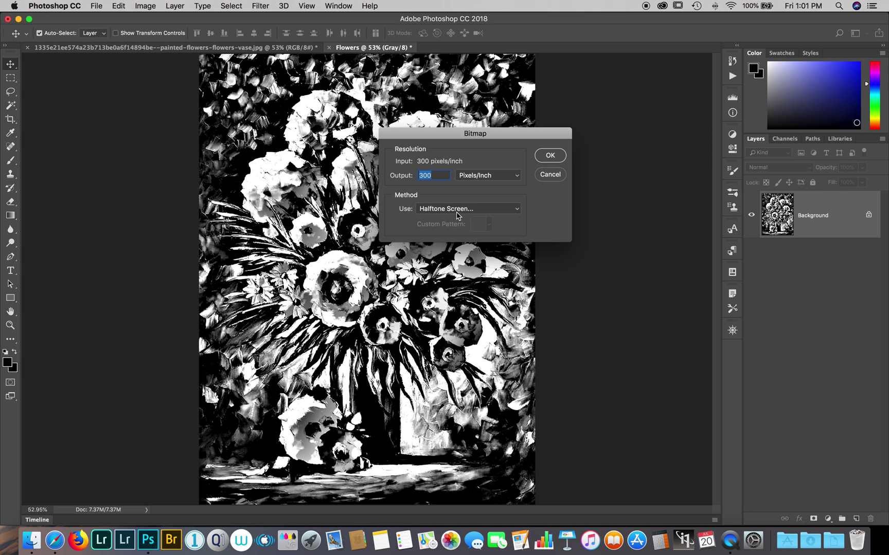
{"action": "left_click", "coordinate": [549, 157]}
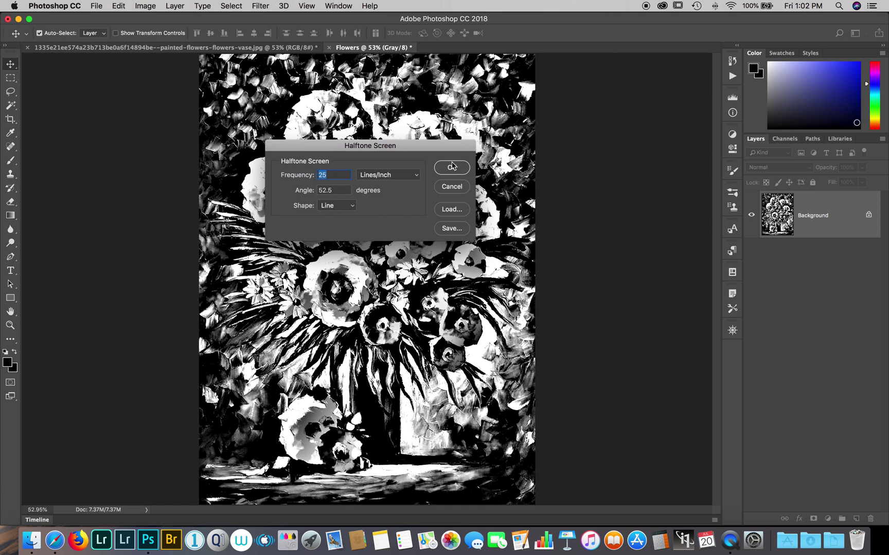
{"action": "left_click", "coordinate": [350, 205]}
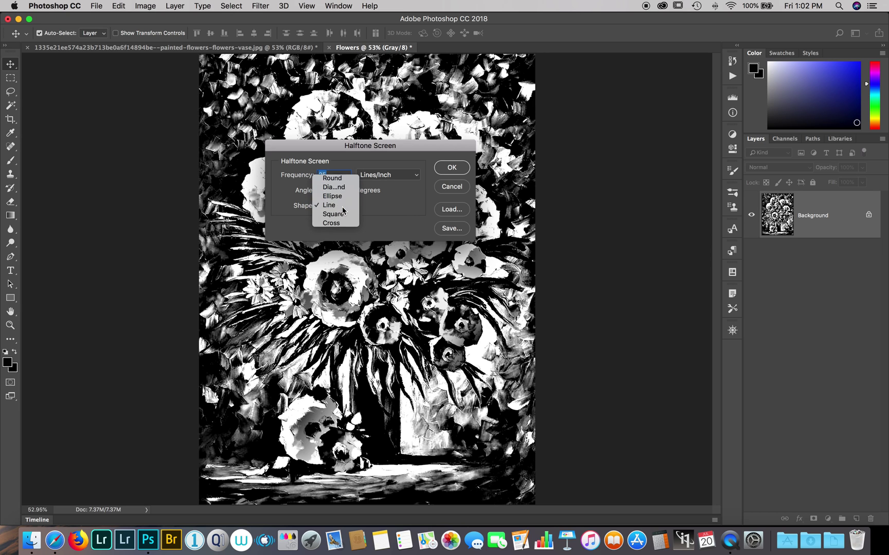
{"action": "left_click", "coordinate": [331, 205]}
{"action": "left_click", "coordinate": [446, 170]}
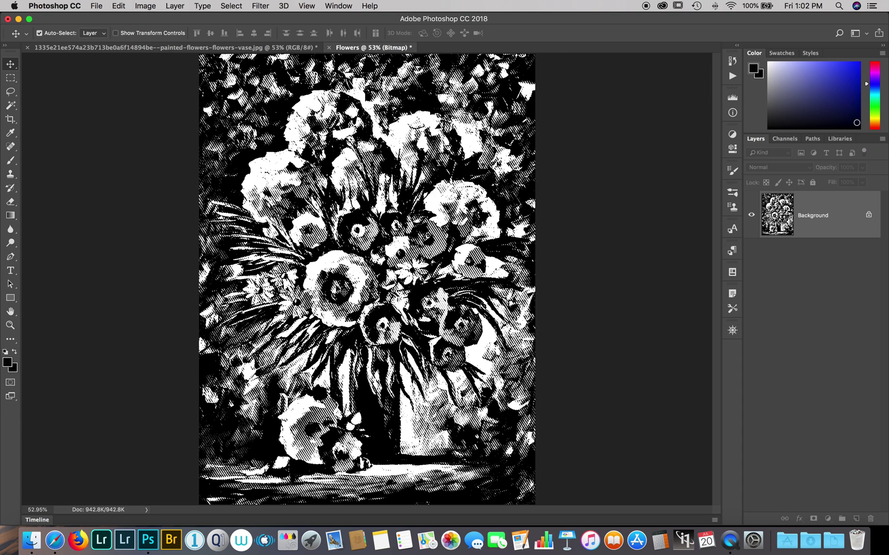
- Convert the halftone bitmap back to Grayscale mode with a size ratio of 1
{"action": "left_click", "coordinate": [144, 6]}
{"action": "mouse_move", "coordinate": [152, 19]}
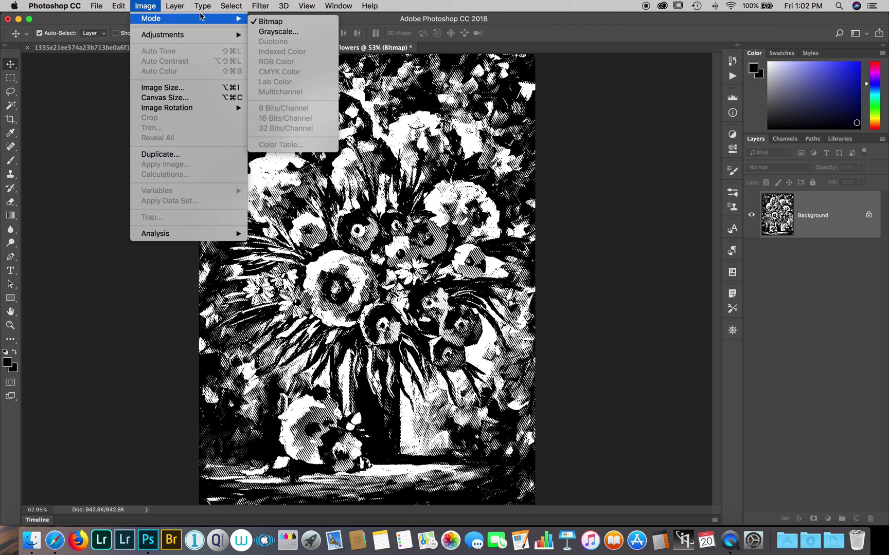
{"action": "left_click", "coordinate": [264, 32]}
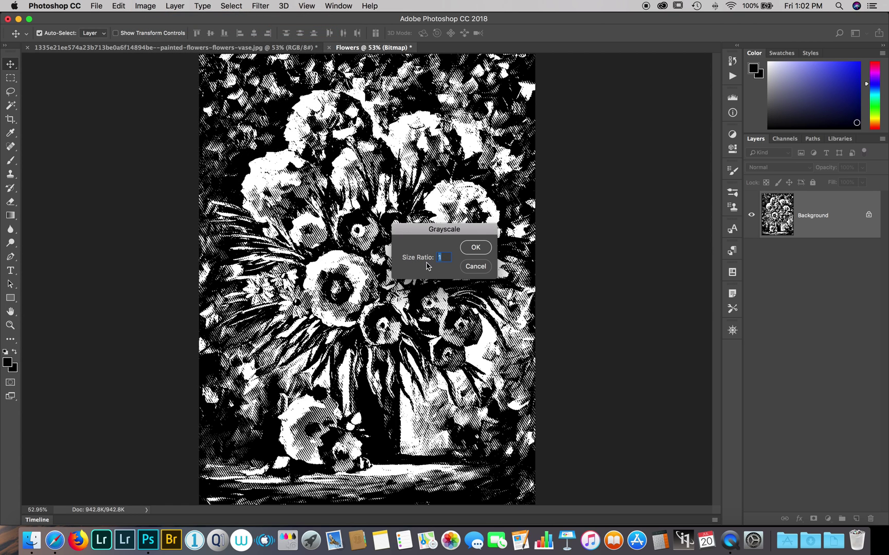
{"action": "left_click", "coordinate": [475, 248]}
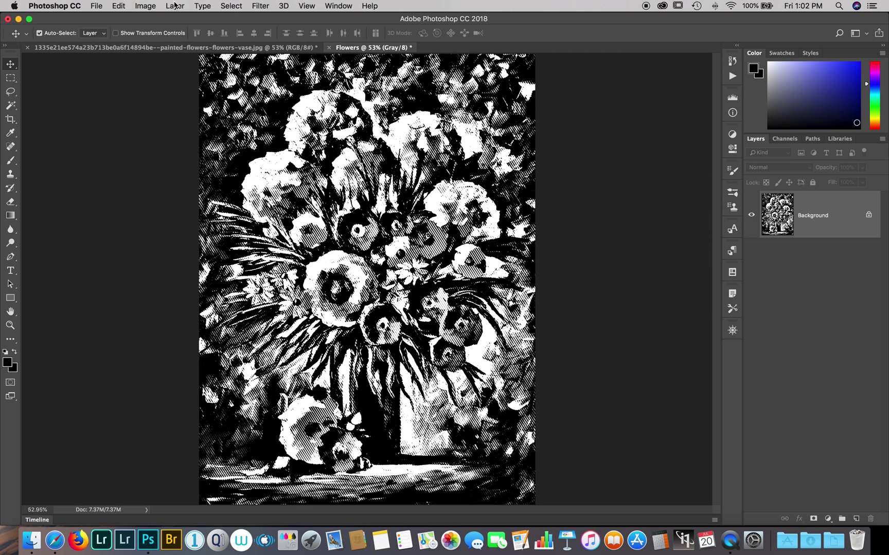
- Convert the halftone image to RGB Color mode and unlock its background as Layer 0
{"action": "left_click", "coordinate": [146, 7]}
{"action": "mouse_move", "coordinate": [186, 18]}
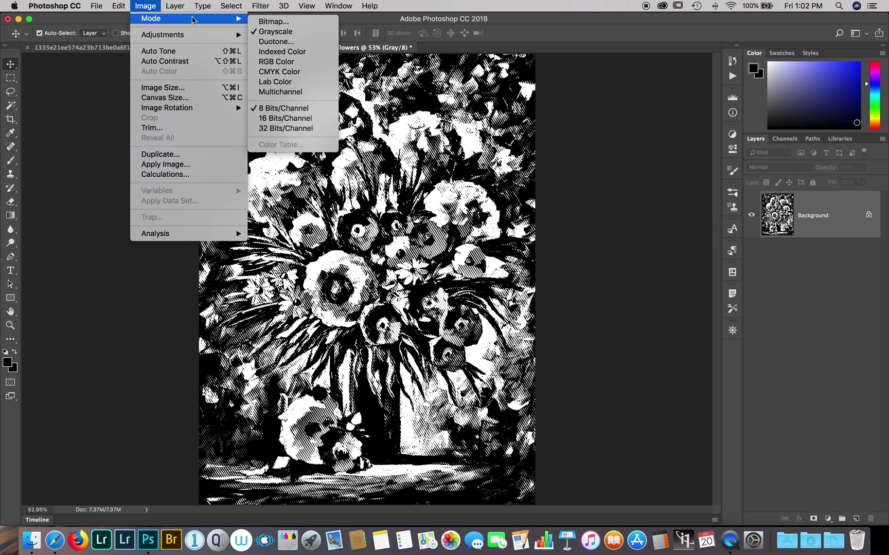
{"action": "left_click", "coordinate": [278, 61]}
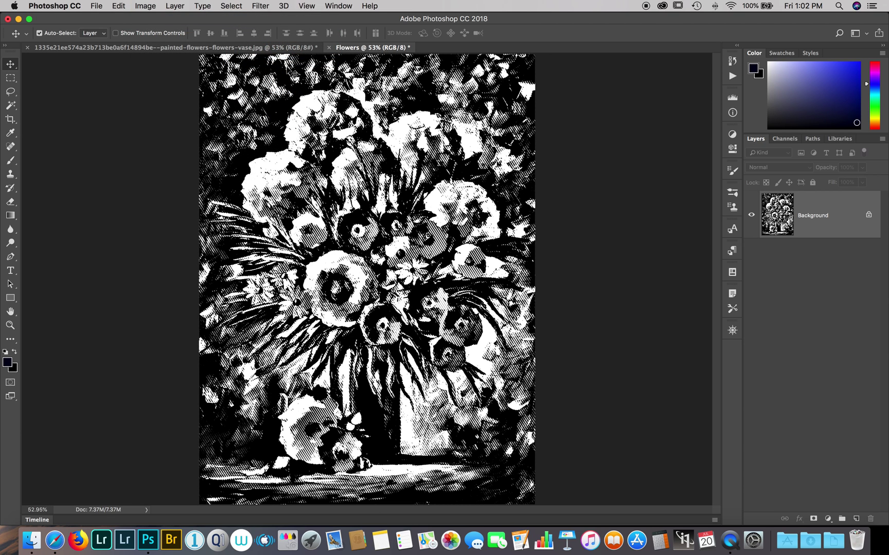
{"action": "double_click", "coordinate": [807, 225]}
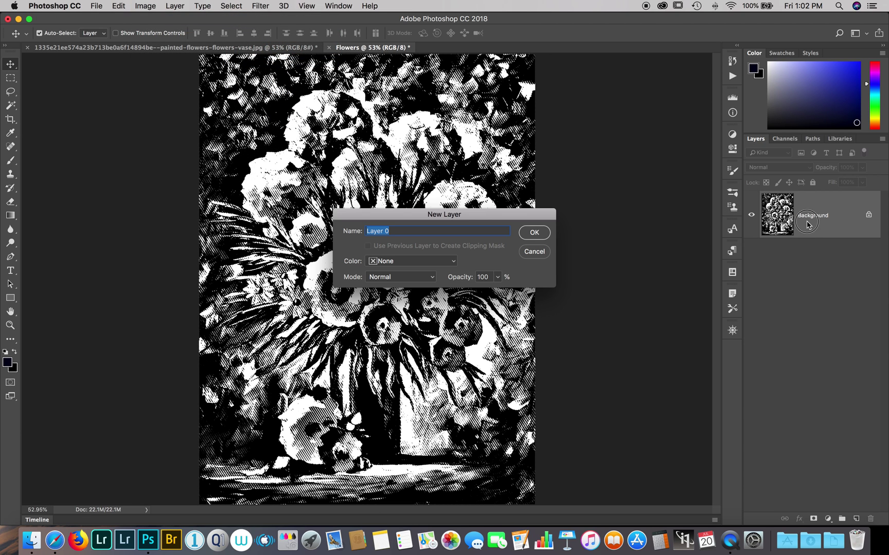
{"action": "left_click", "coordinate": [535, 233]}
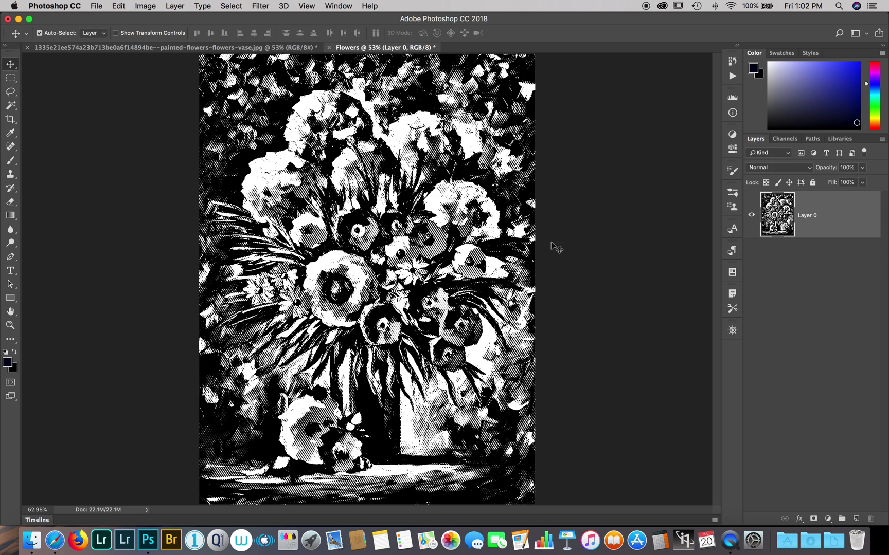
- Select the entire color-boosted painting in the original document and copy it
{"action": "left_click", "coordinate": [133, 48]}
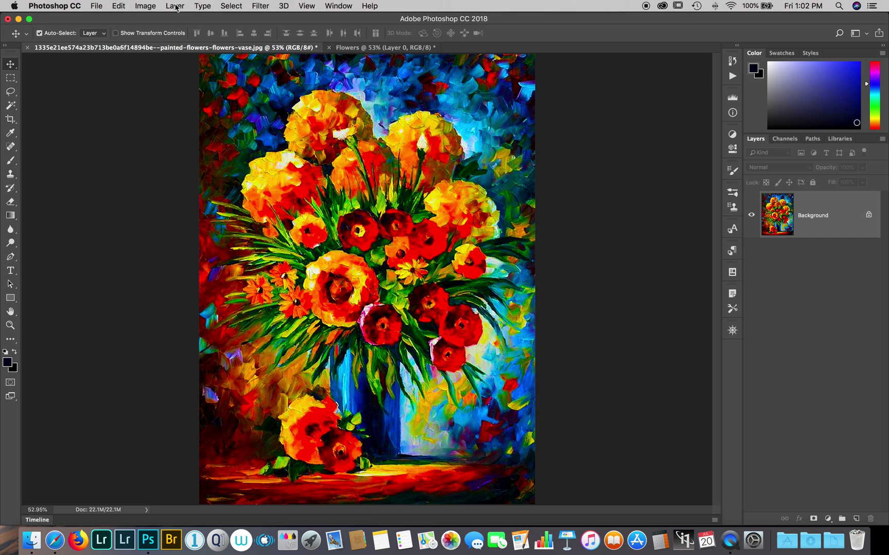
{"action": "left_click", "coordinate": [231, 7]}
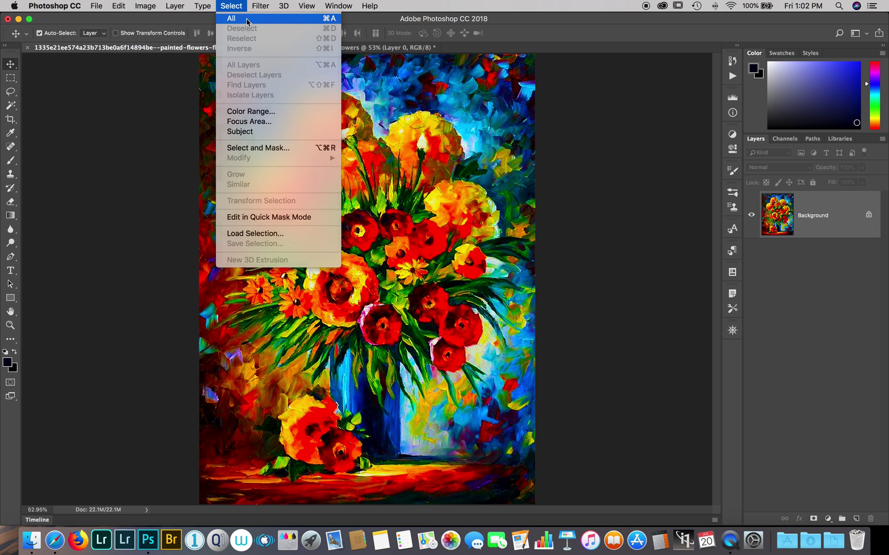
{"action": "left_click", "coordinate": [247, 21]}
{"action": "left_click", "coordinate": [119, 6]}
{"action": "left_click", "coordinate": [117, 6]}
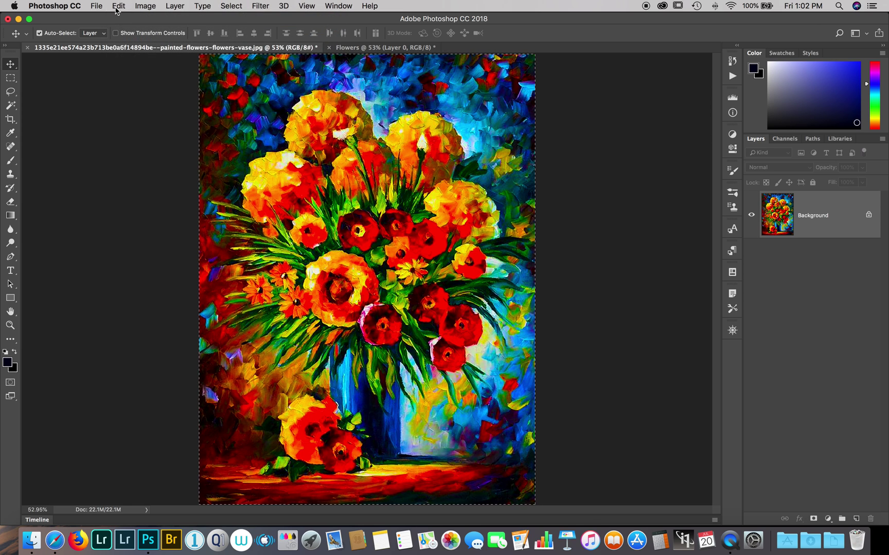
{"action": "left_click", "coordinate": [117, 7]}
{"action": "left_click", "coordinate": [121, 83]}
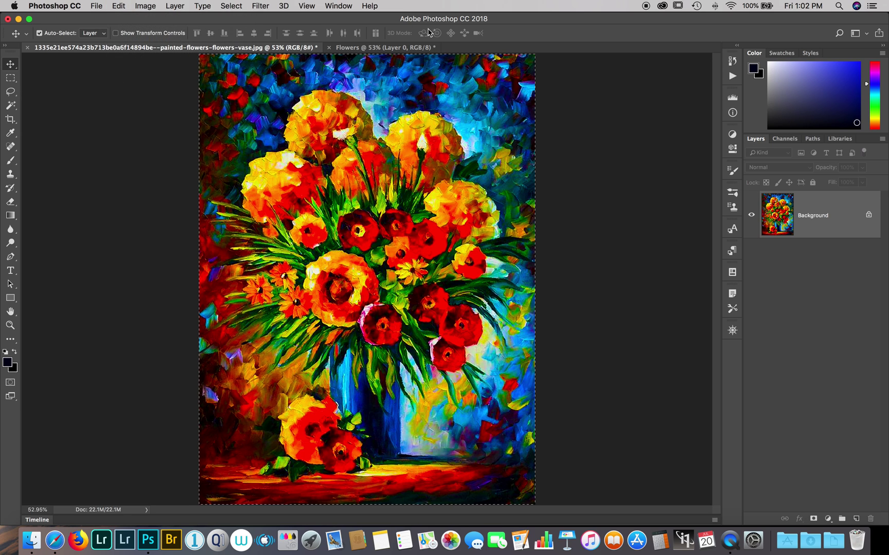
- Paste the copied color painting into the Flowers document above the halftone layer
{"action": "left_click", "coordinate": [370, 48]}
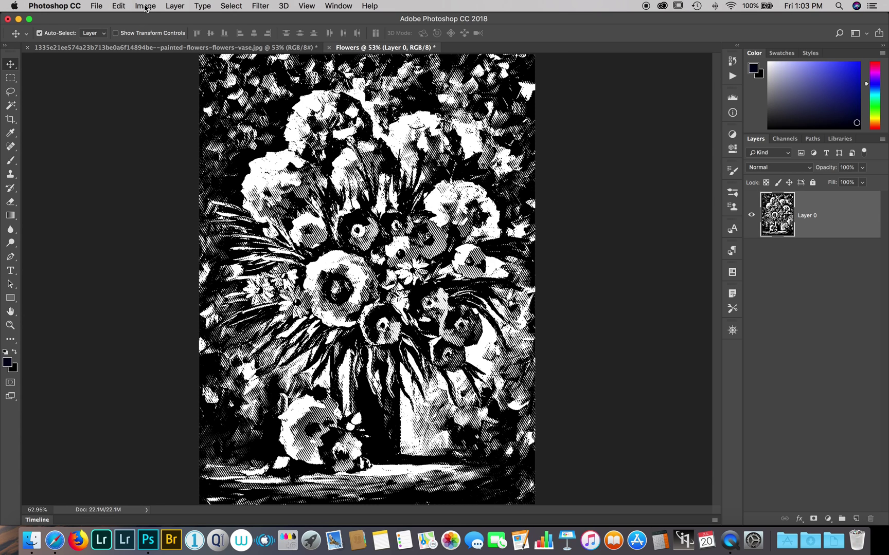
{"action": "left_click", "coordinate": [117, 7]}
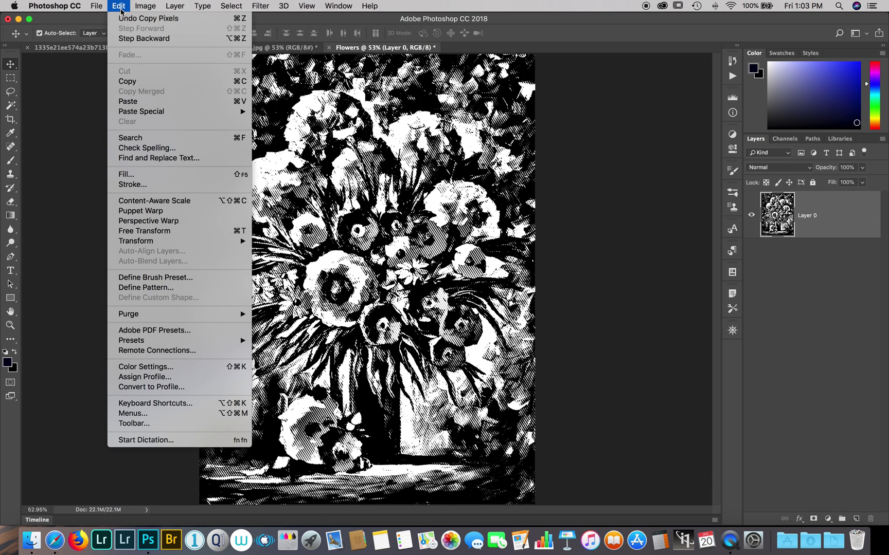
{"action": "left_click", "coordinate": [127, 102]}
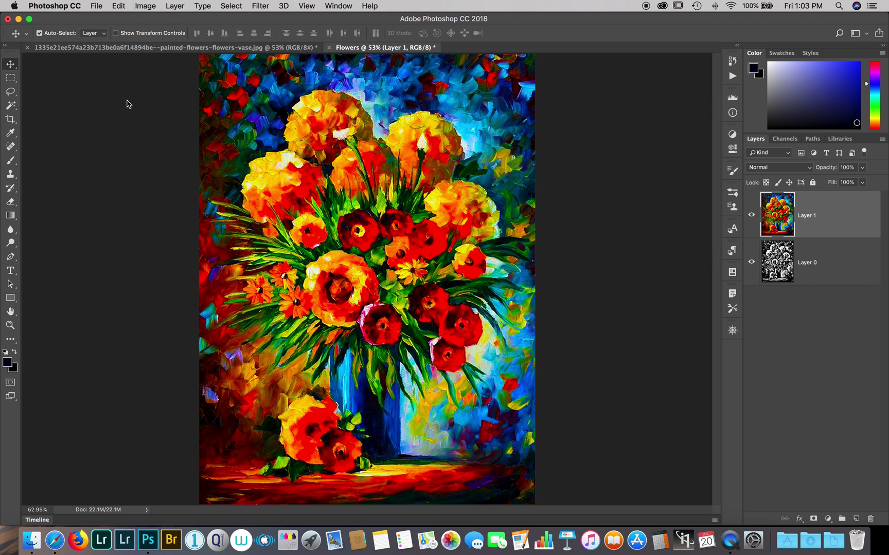
- Hide Layer 1, select Layer 0's black areas with Color Range at Fuzziness 100, and invert the selection
{"action": "left_click", "coordinate": [825, 277]}
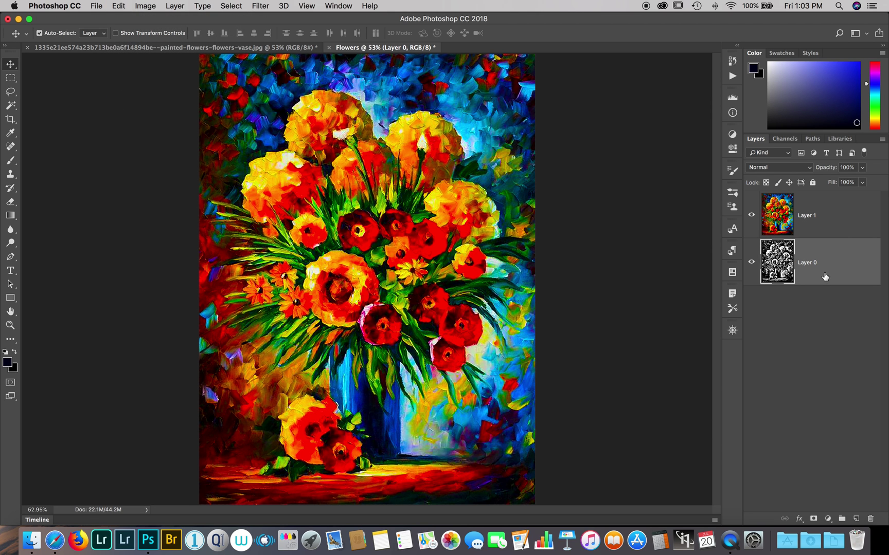
{"action": "left_click", "coordinate": [751, 216]}
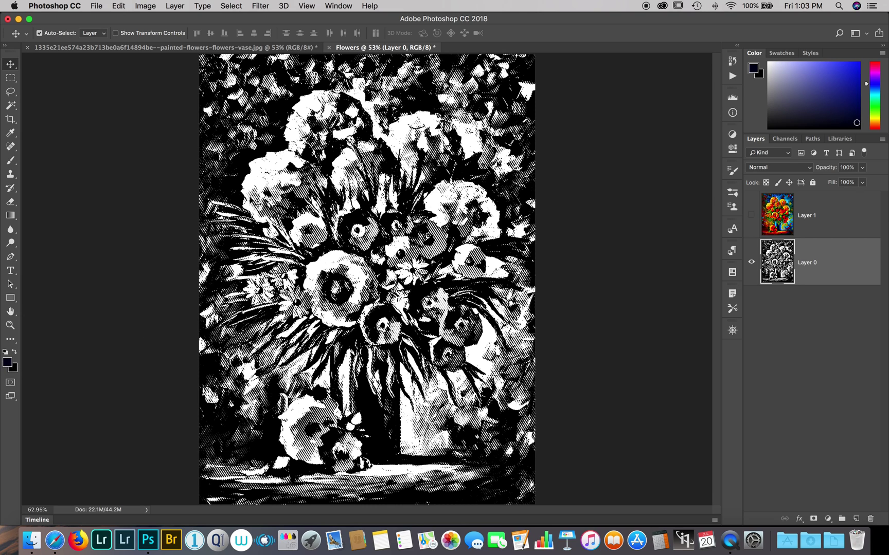
{"action": "left_click", "coordinate": [232, 6]}
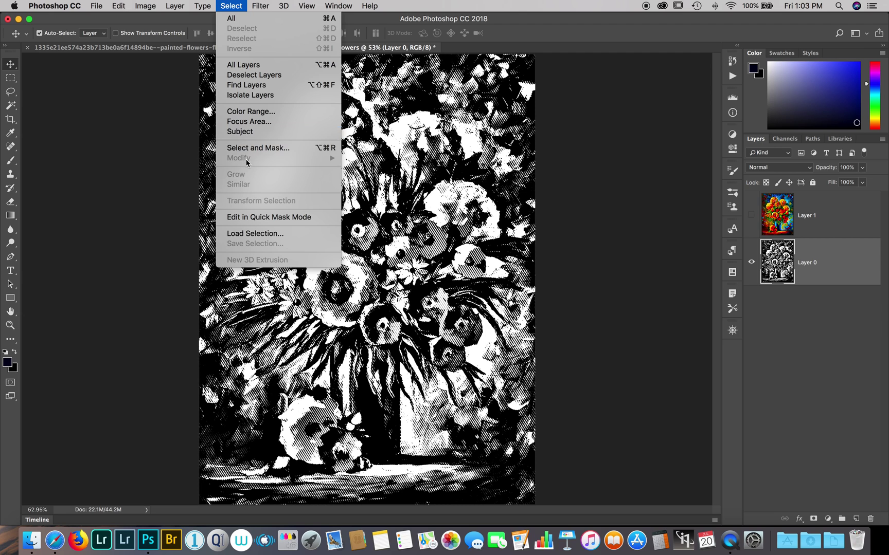
{"action": "left_click", "coordinate": [248, 111]}
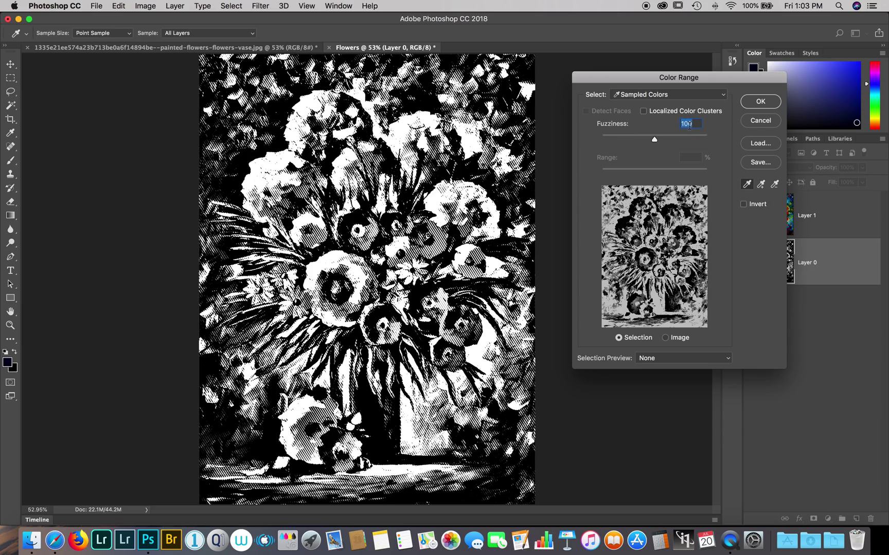
{"action": "left_click", "coordinate": [758, 102]}
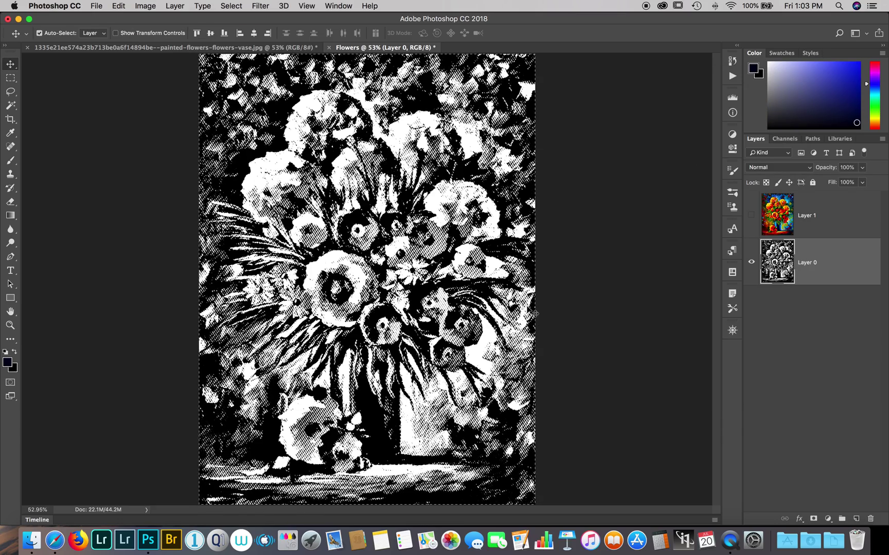
{"action": "left_click", "coordinate": [226, 7]}
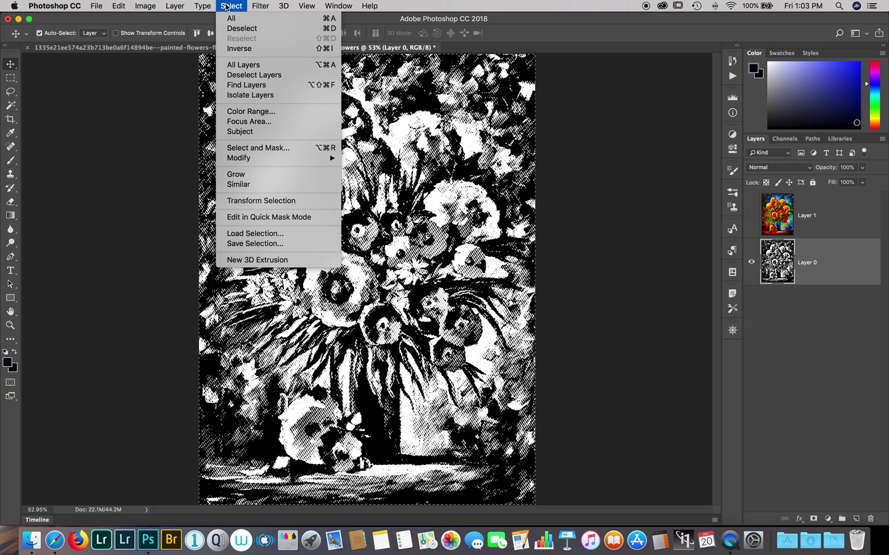
{"action": "left_click", "coordinate": [237, 49]}
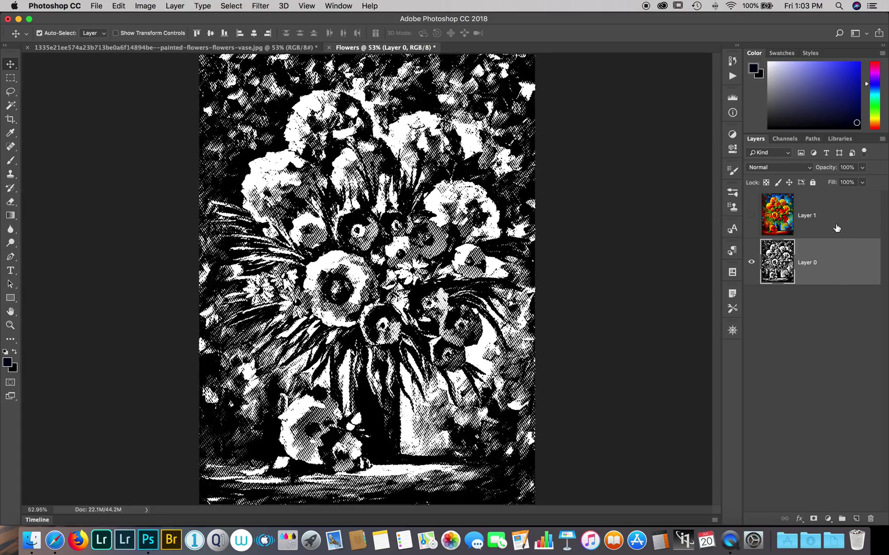
- Add a layer mask to Layer 1 from the selection, then show only that masked color layer
{"action": "left_click", "coordinate": [836, 228]}
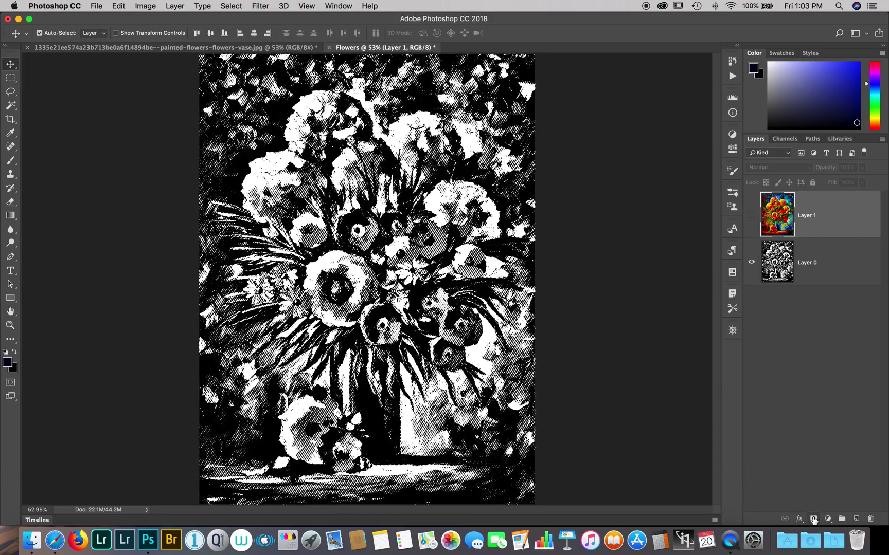
{"action": "left_click", "coordinate": [813, 520]}
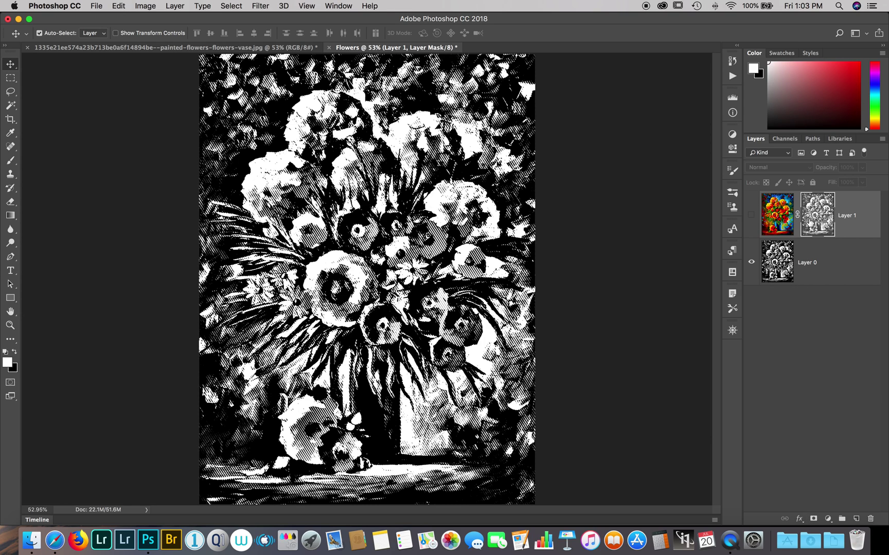
{"action": "left_click", "coordinate": [750, 216]}
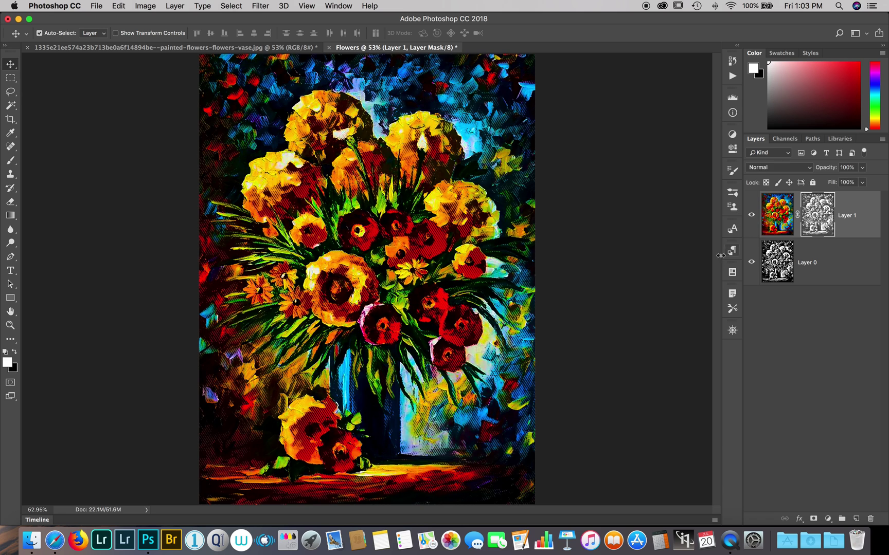
{"action": "left_click", "coordinate": [751, 263]}
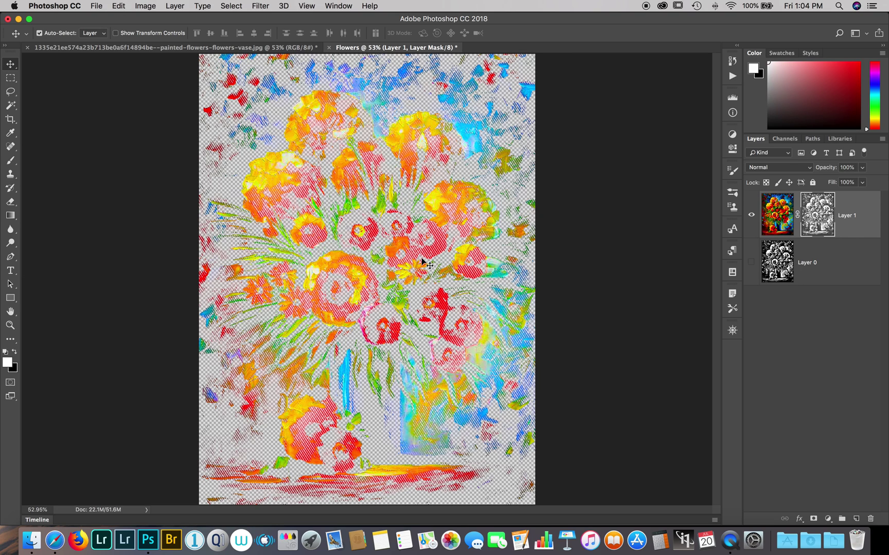
- Show only Layer 0, select its black areas again with Color Range at Fuzziness 100, and invert to the white areas
{"action": "left_click", "coordinate": [752, 216]}
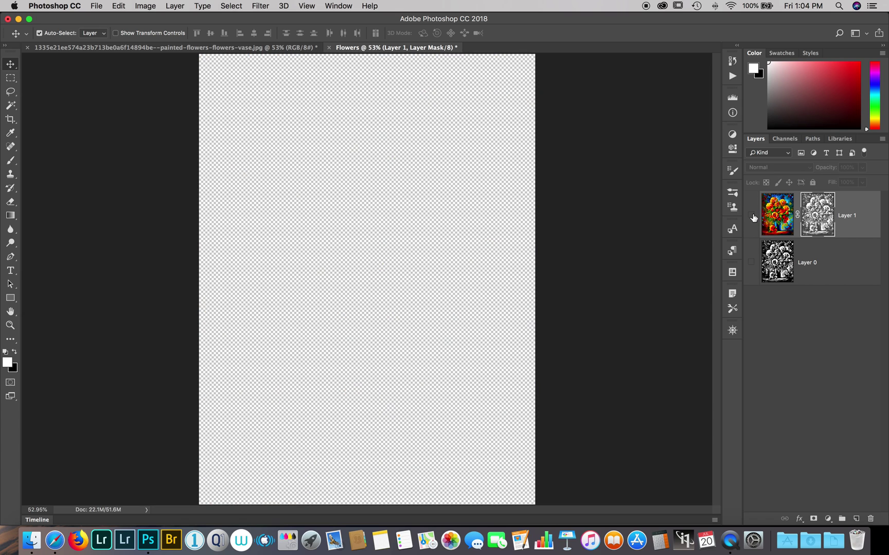
{"action": "left_click", "coordinate": [751, 263]}
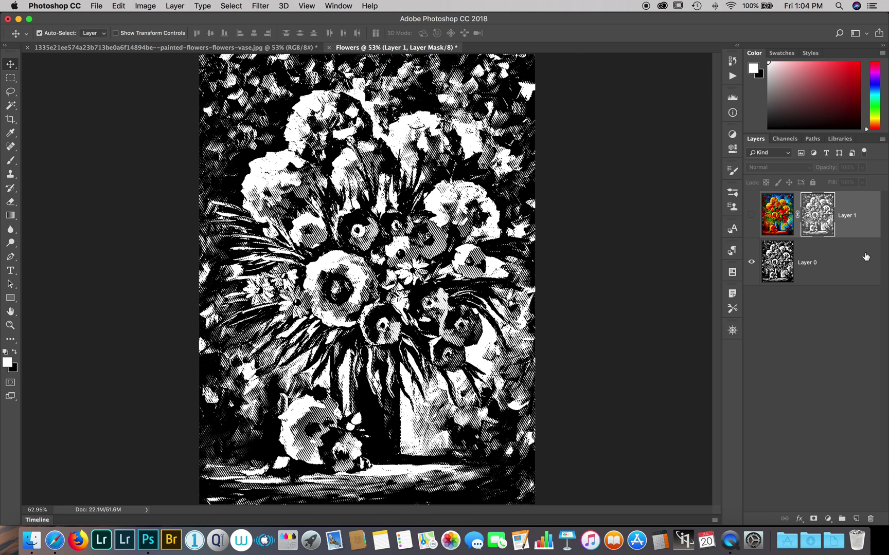
{"action": "left_click", "coordinate": [852, 270]}
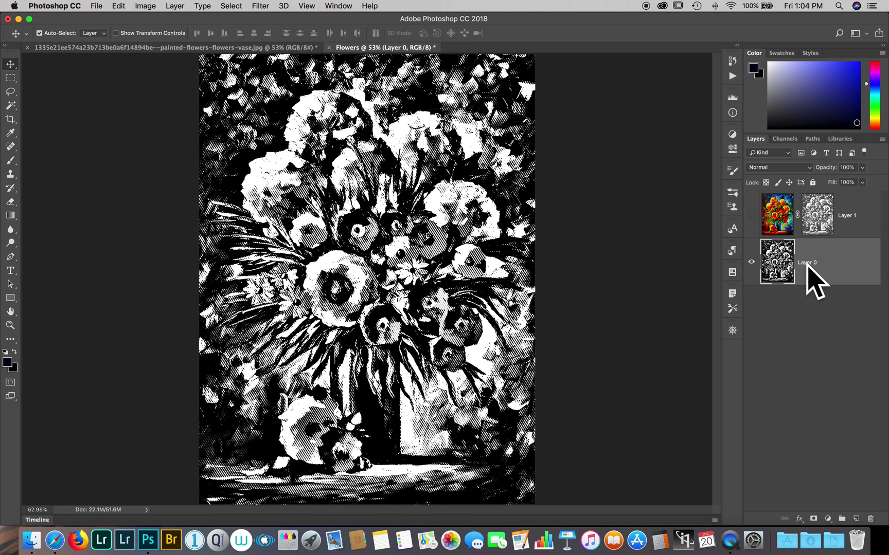
{"action": "left_click", "coordinate": [230, 6]}
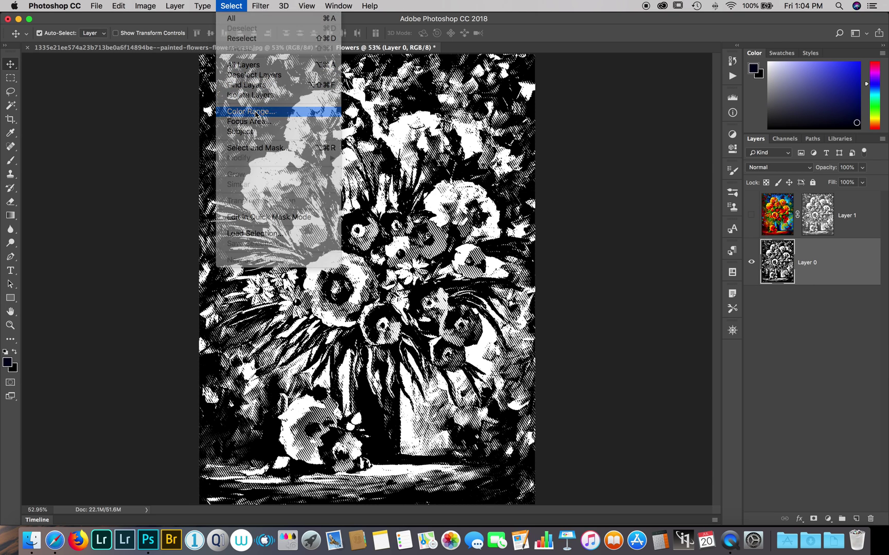
{"action": "left_click", "coordinate": [251, 111]}
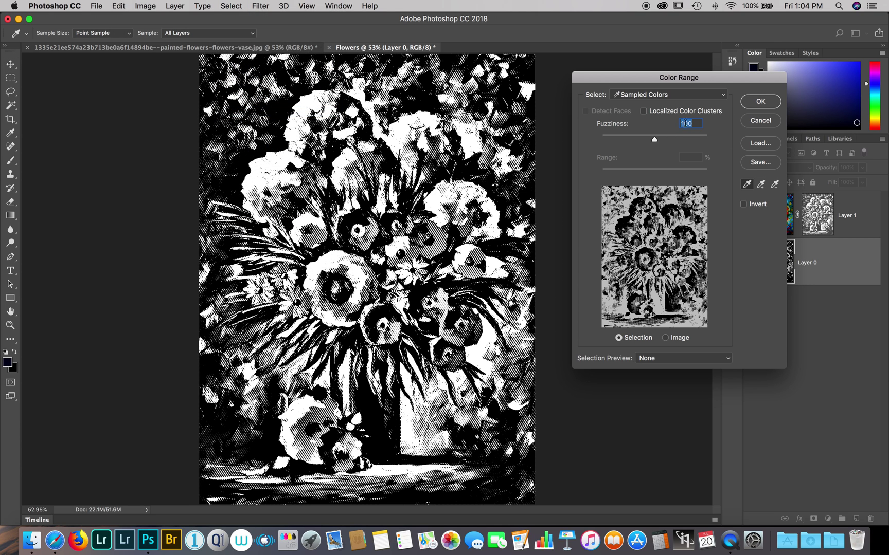
{"action": "left_click", "coordinate": [761, 103]}
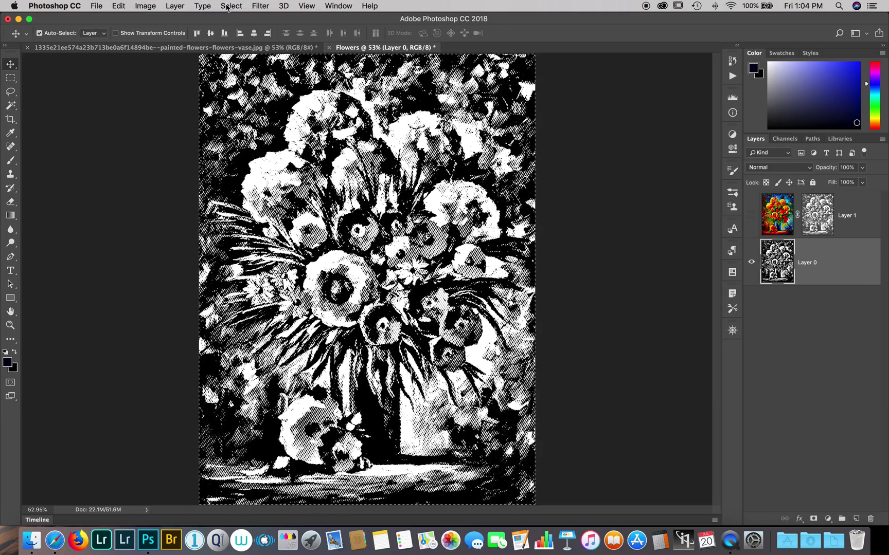
{"action": "left_click", "coordinate": [227, 7]}
{"action": "left_click", "coordinate": [243, 49]}
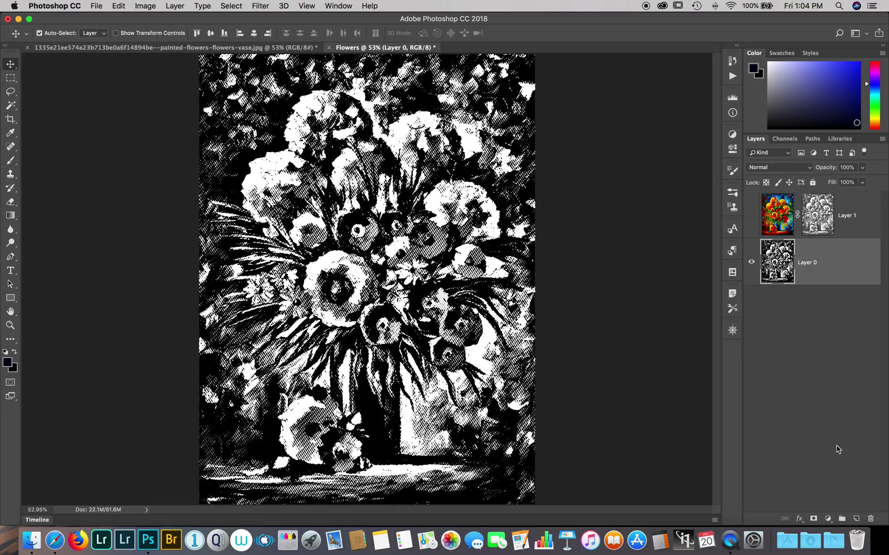
- With Layer 0 hidden, fill the selection on a new layer with 50% Gray at 100% opacity and move that layer above Layer 1
{"action": "left_click", "coordinate": [857, 519]}
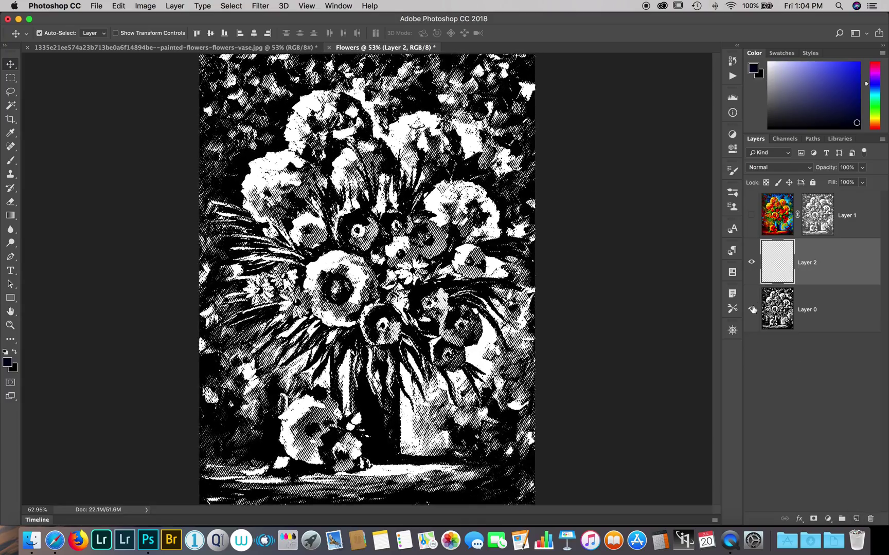
{"action": "left_click", "coordinate": [751, 309]}
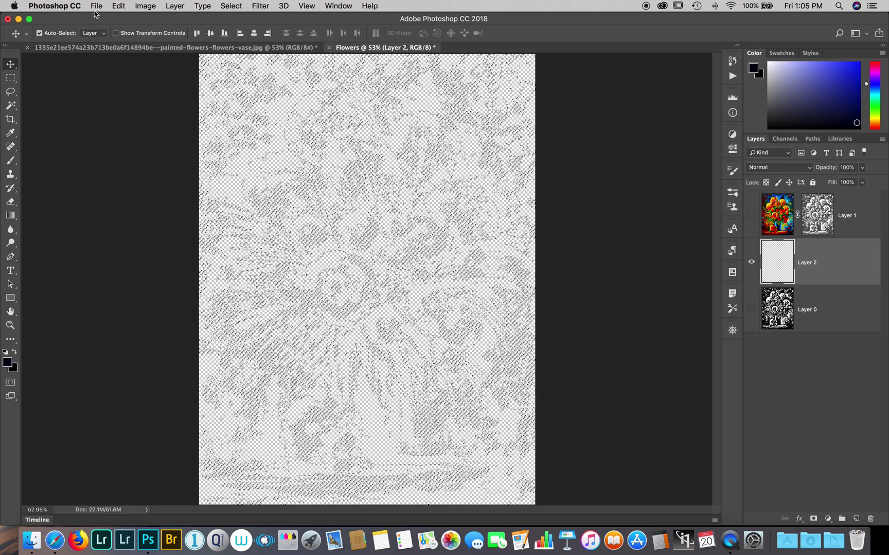
{"action": "left_click", "coordinate": [117, 7]}
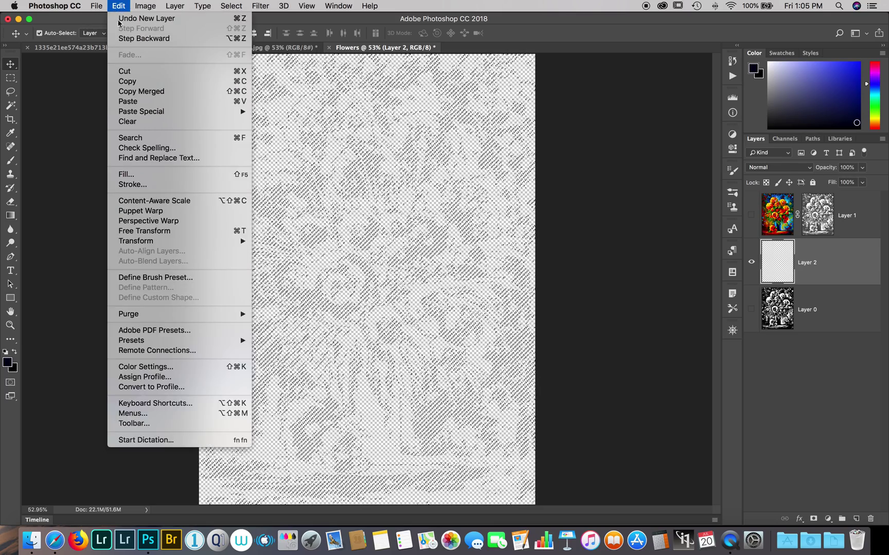
{"action": "left_click", "coordinate": [126, 174]}
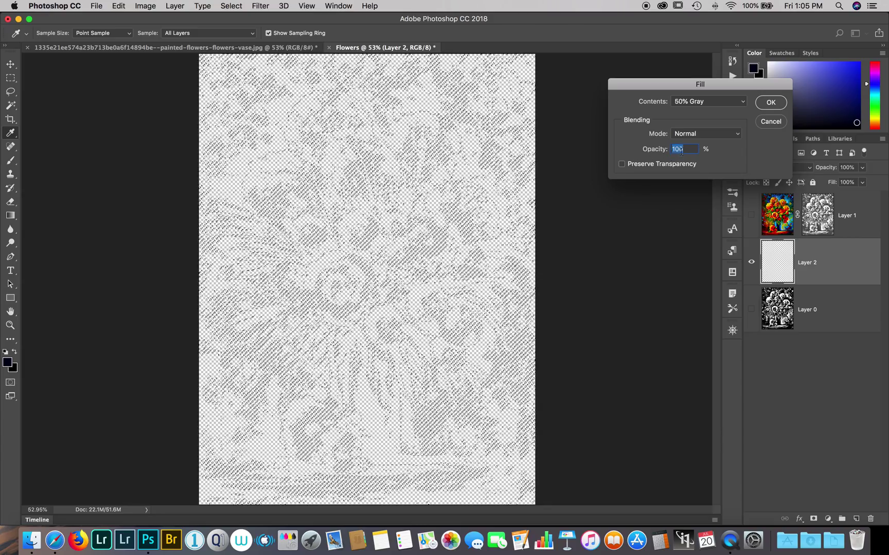
{"action": "left_click", "coordinate": [770, 102]}
{"action": "key", "text": "v"}
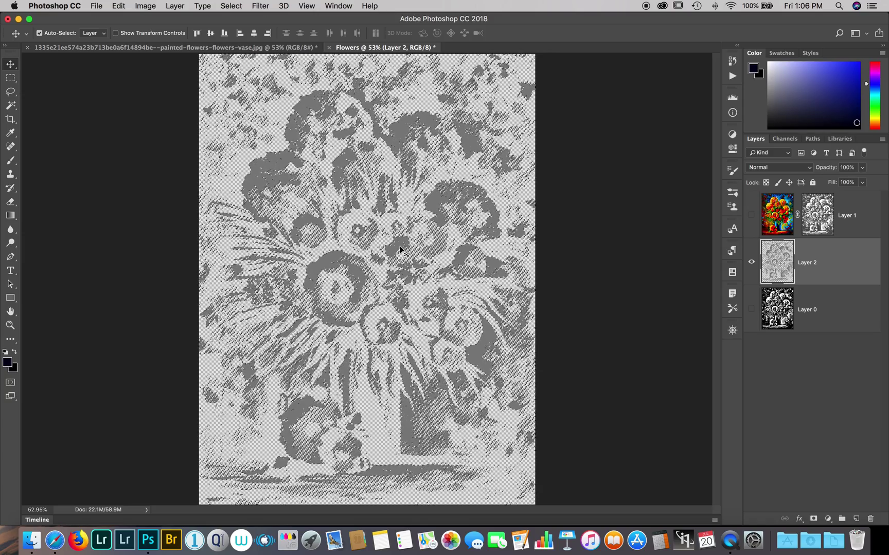
{"action": "left_click_drag", "start_coordinate": [843, 261], "coordinate": [817, 200]}
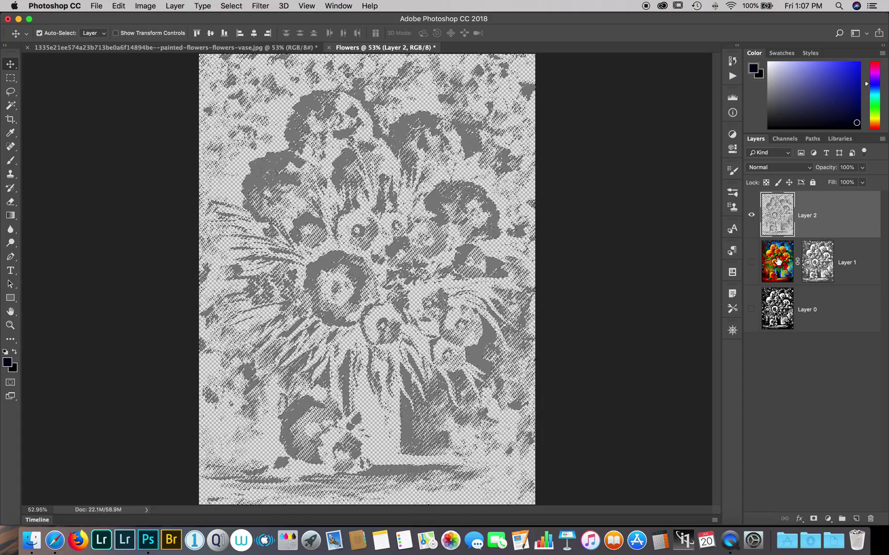
- Contract the selection of Layer 2's gray areas by 4 pixels, keeping Layer 1 hidden
{"action": "left_click", "coordinate": [752, 263]}
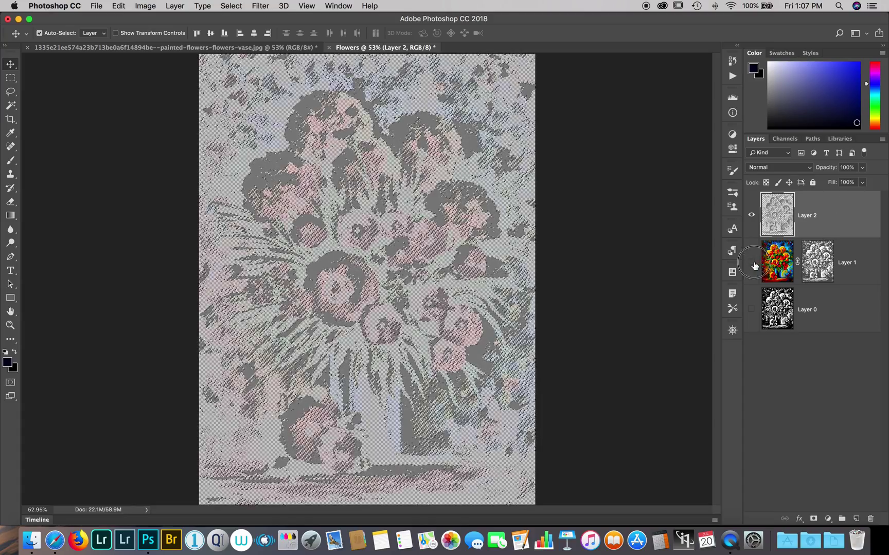
{"action": "left_click", "coordinate": [752, 263]}
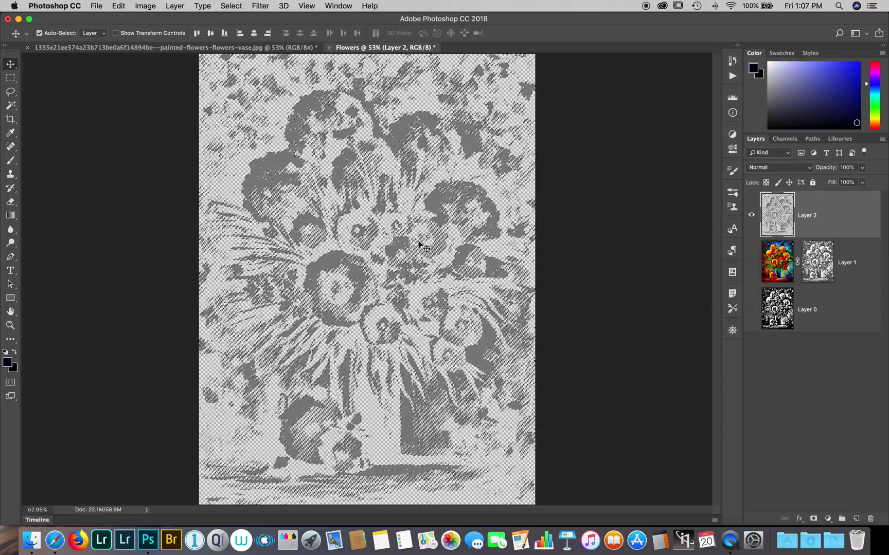
{"action": "key", "text": "super+equal"}
{"action": "scroll", "coordinate": [419, 245], "scroll_direction": "up", "scroll_amount": 10}
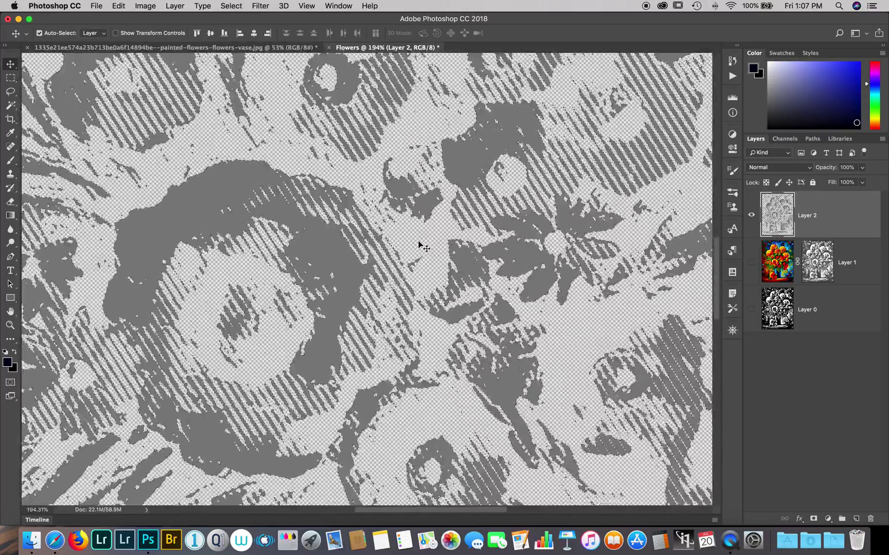
{"action": "scroll", "coordinate": [420, 245], "scroll_direction": "up", "scroll_amount": 6}
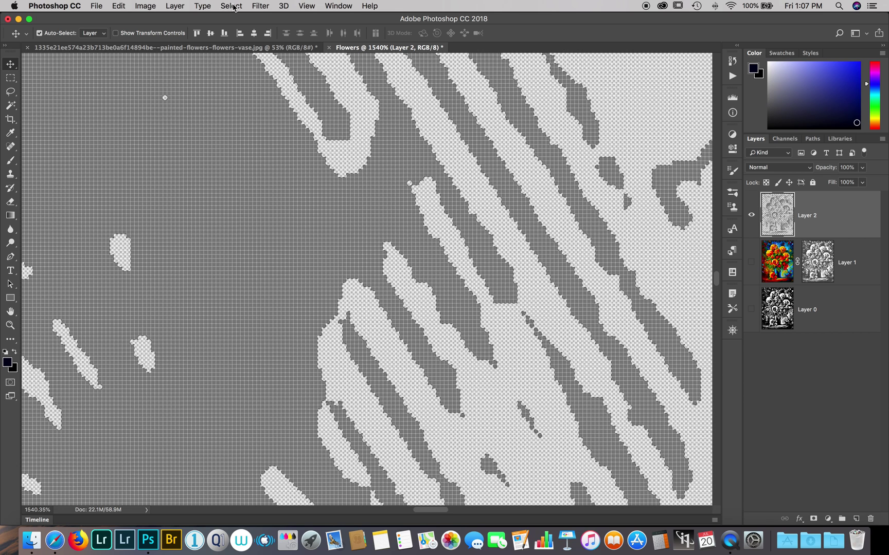
{"action": "left_click", "coordinate": [232, 6]}
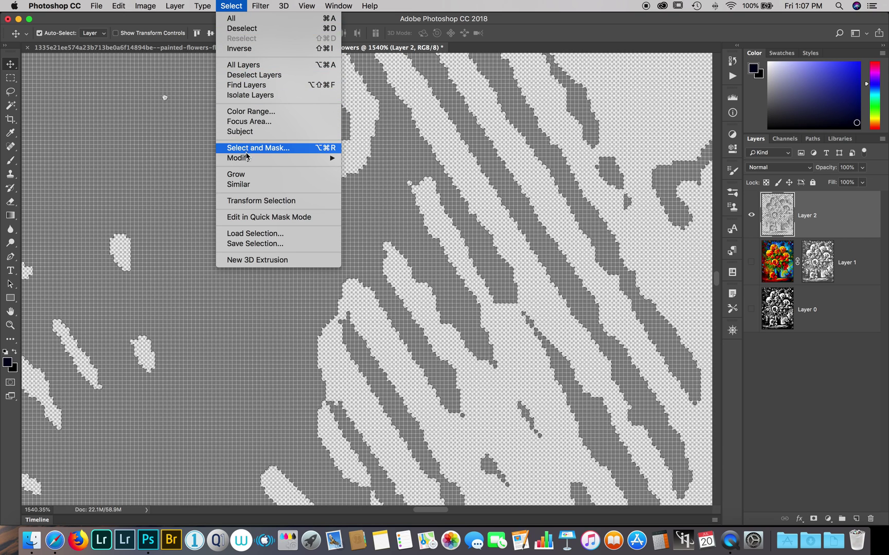
{"action": "mouse_move", "coordinate": [247, 162]}
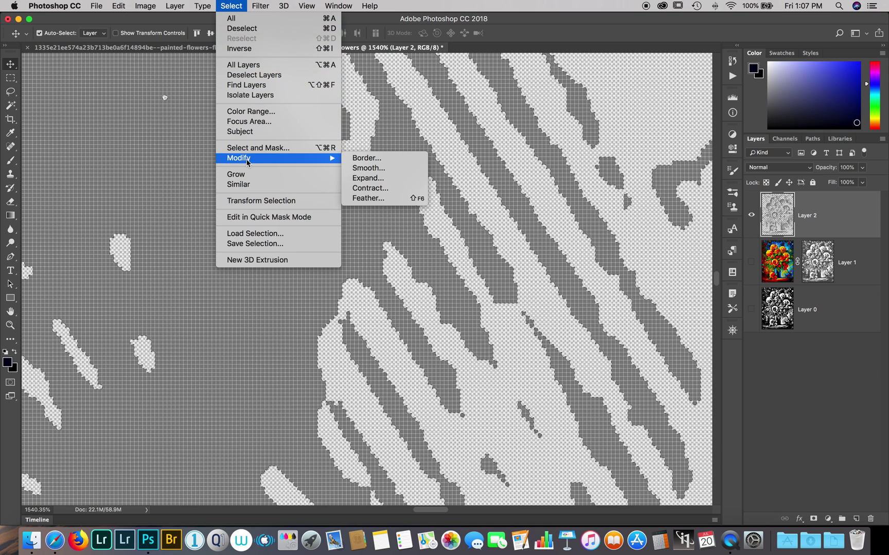
{"action": "left_click", "coordinate": [360, 189]}
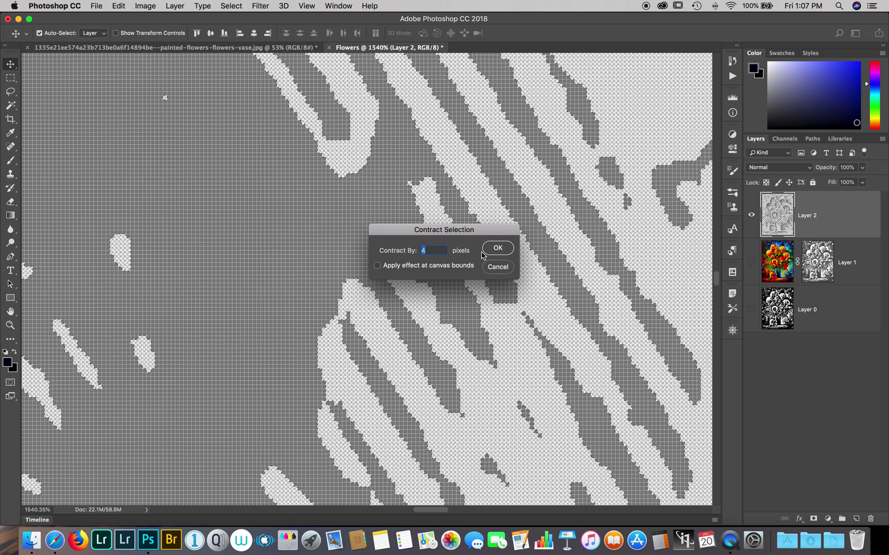
{"action": "left_click", "coordinate": [498, 249]}
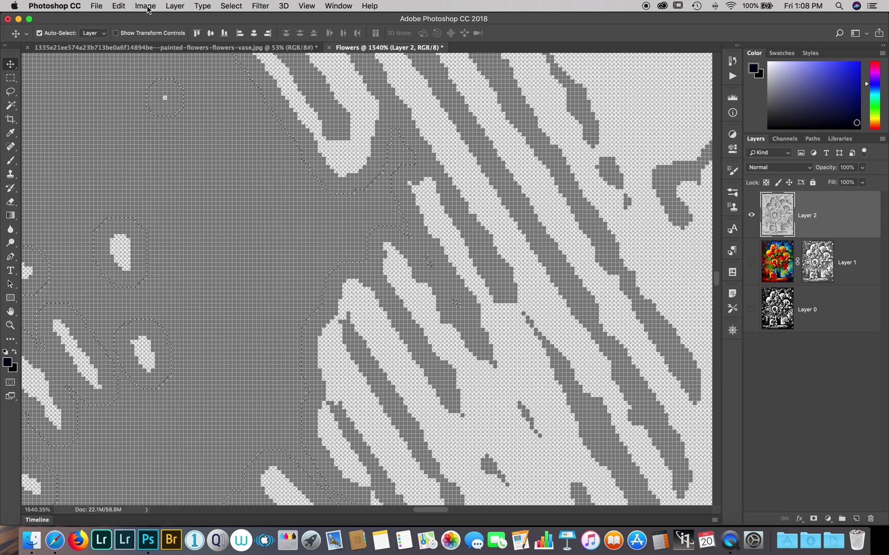
- Invert the selection and delete the selected outer edges and thin lines from gray Layer 2
{"action": "left_click", "coordinate": [228, 7]}
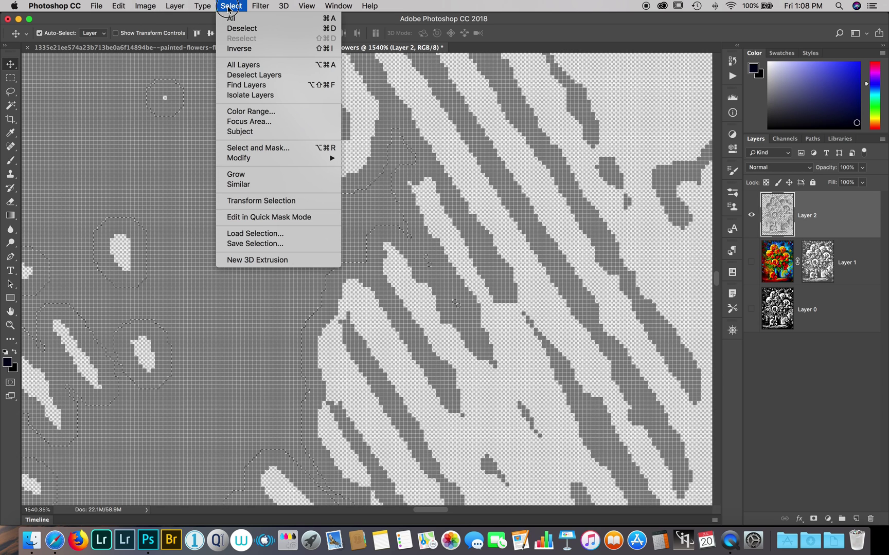
{"action": "left_click", "coordinate": [239, 48]}
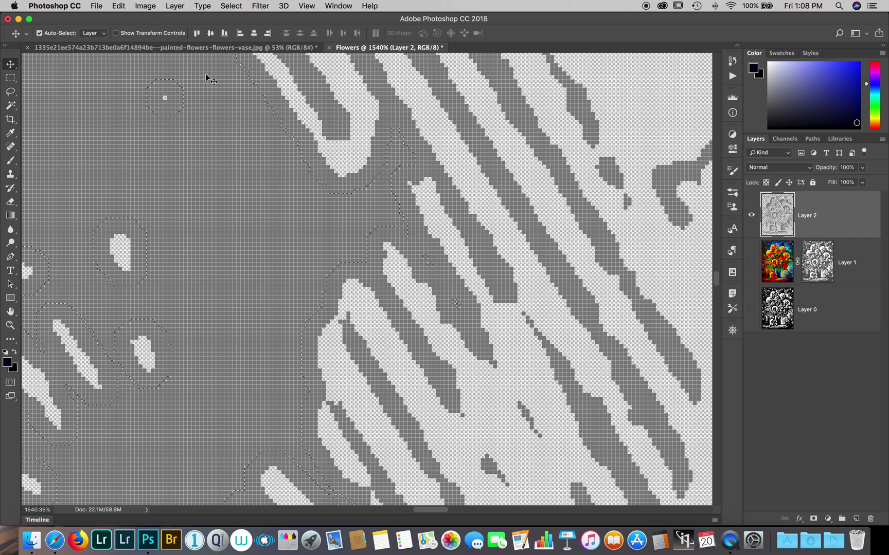
{"action": "key", "text": "Delete"}
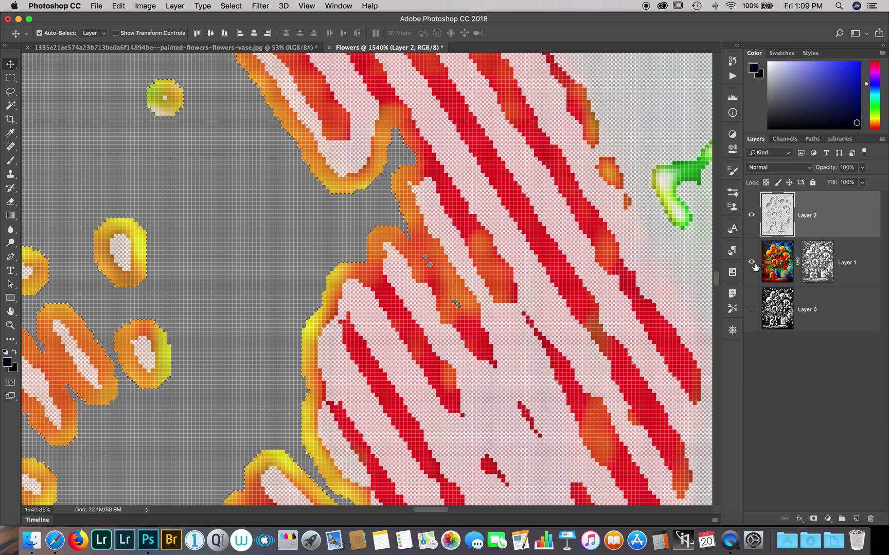
- Delete the black-and-white Layer 0 and move Layer 2 below the masked color Layer 1
{"action": "left_click", "coordinate": [751, 310]}
{"action": "left_click", "coordinate": [833, 316]}
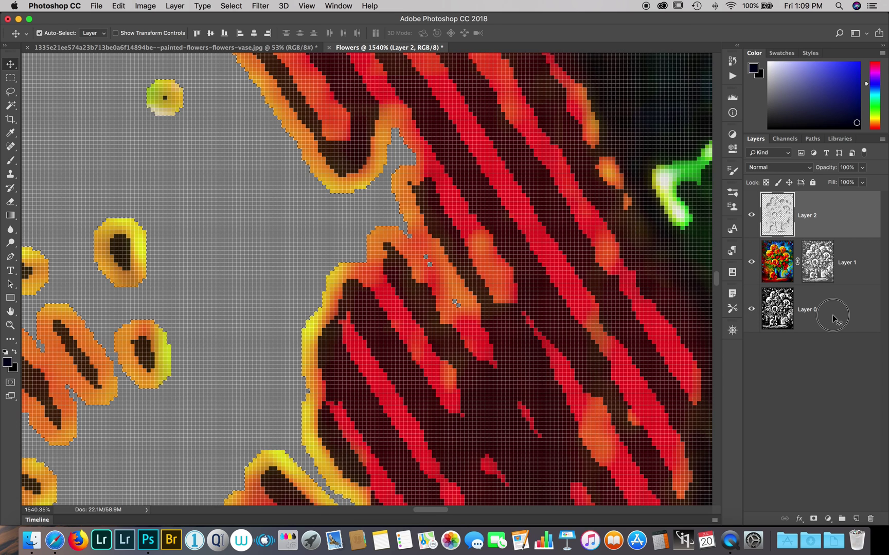
{"action": "double_click", "coordinate": [833, 316]}
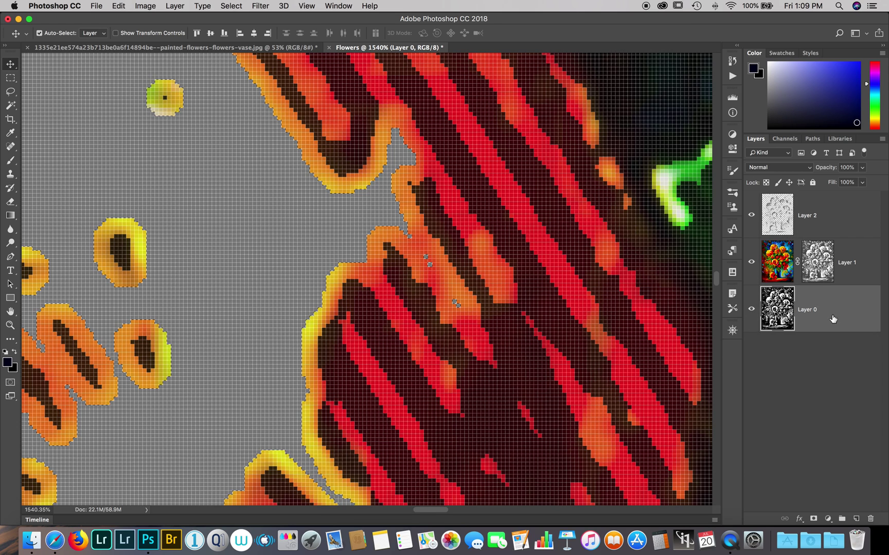
{"action": "left_click", "coordinate": [700, 212]}
{"action": "left_click_drag", "start_coordinate": [837, 324], "coordinate": [870, 521]}
{"action": "left_click_drag", "start_coordinate": [785, 201], "coordinate": [811, 293]}
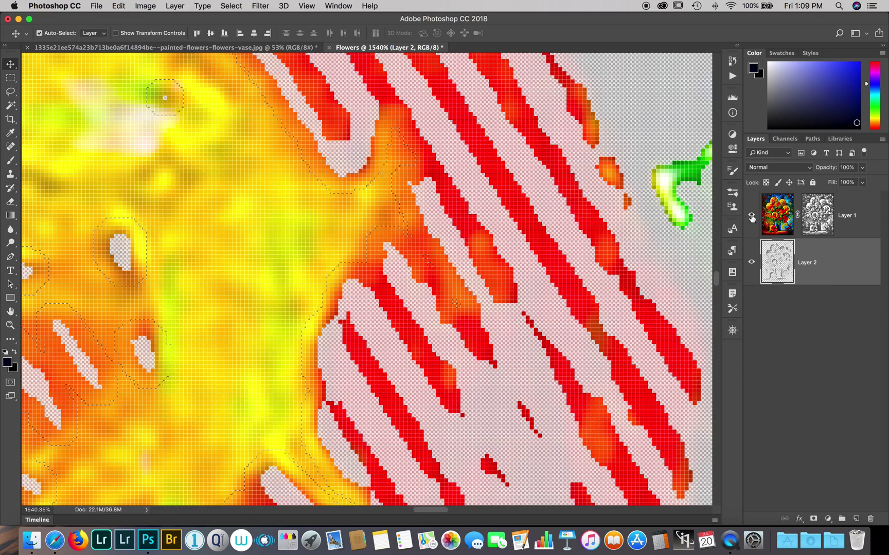
- Deselect the active selection with the whole image in view
{"action": "key", "text": "super"}
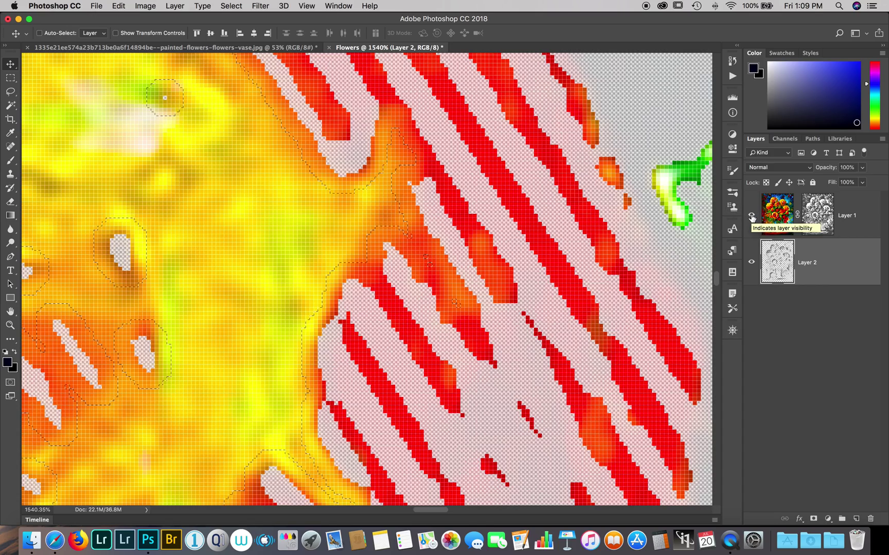
{"action": "key", "text": "super+0"}
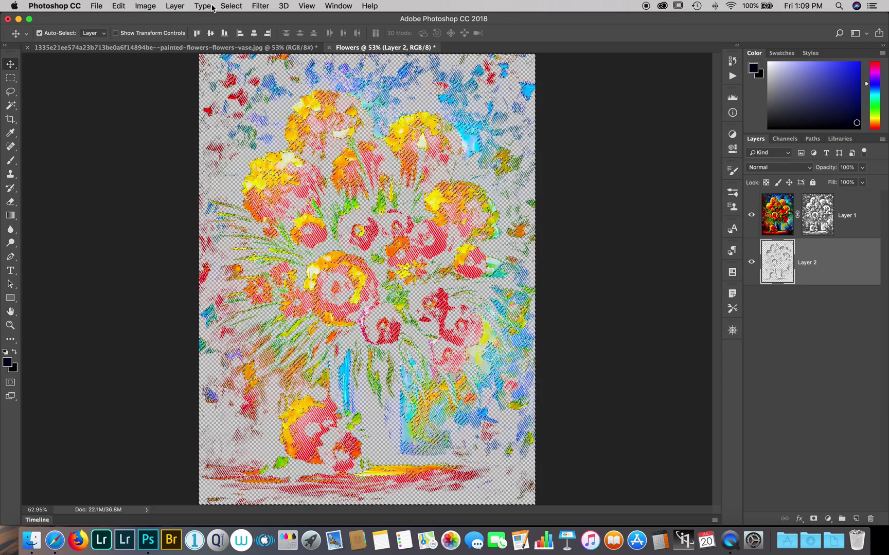
{"action": "left_click", "coordinate": [231, 6]}
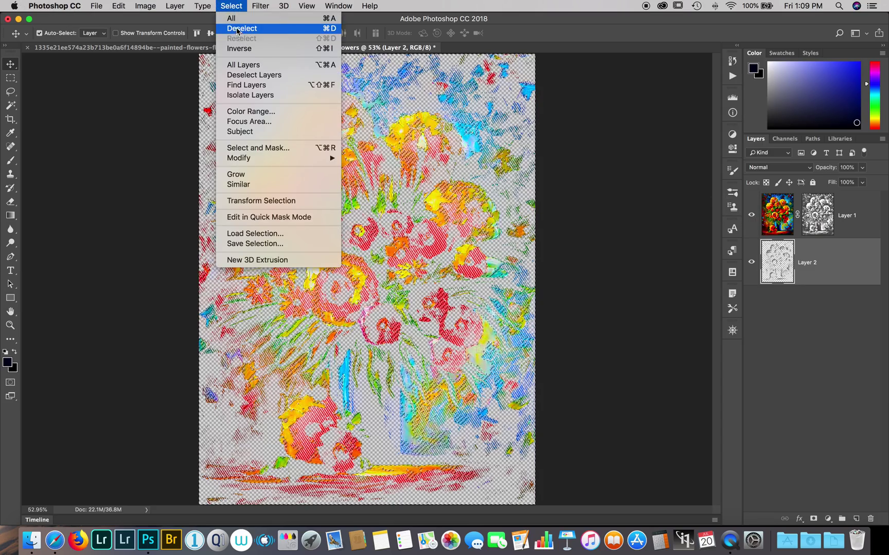
{"action": "left_click", "coordinate": [241, 28]}
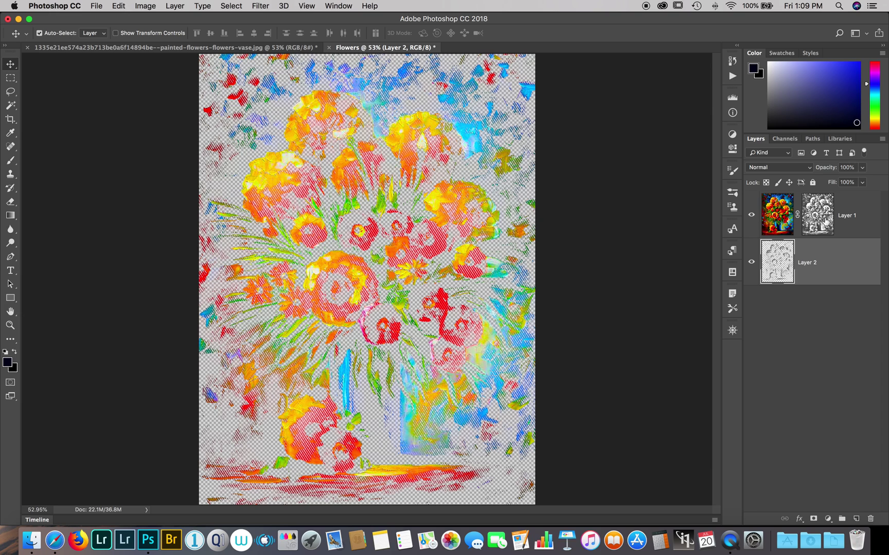
- Hide Layer 1 so that only gray Layer 2 shows, and make Layer 2 the active layer
{"action": "left_click", "coordinate": [864, 222]}
{"action": "left_click", "coordinate": [751, 262]}
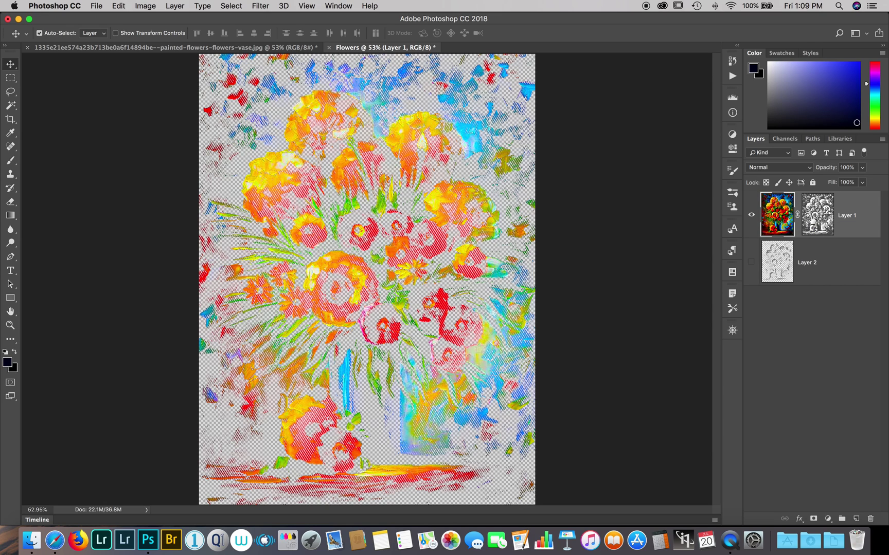
{"action": "left_click", "coordinate": [750, 215]}
{"action": "left_click", "coordinate": [754, 262]}
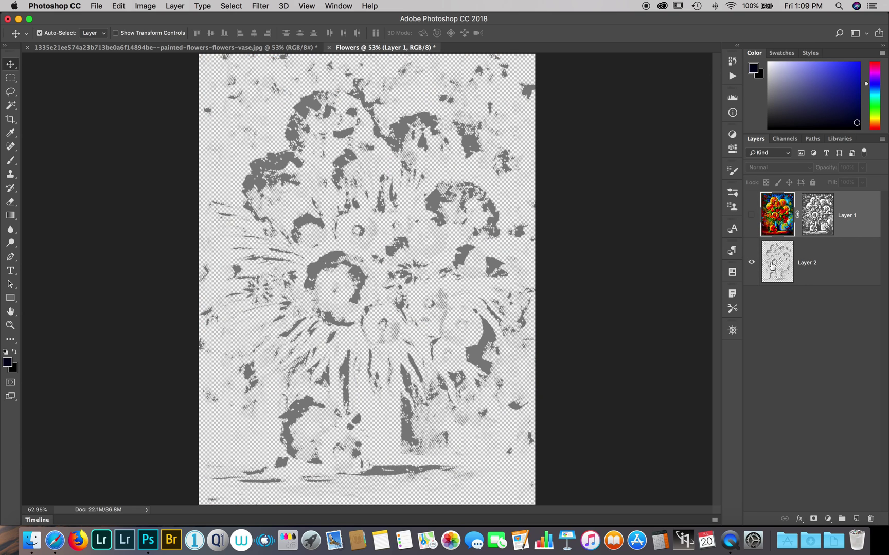
{"action": "left_click", "coordinate": [828, 264]}
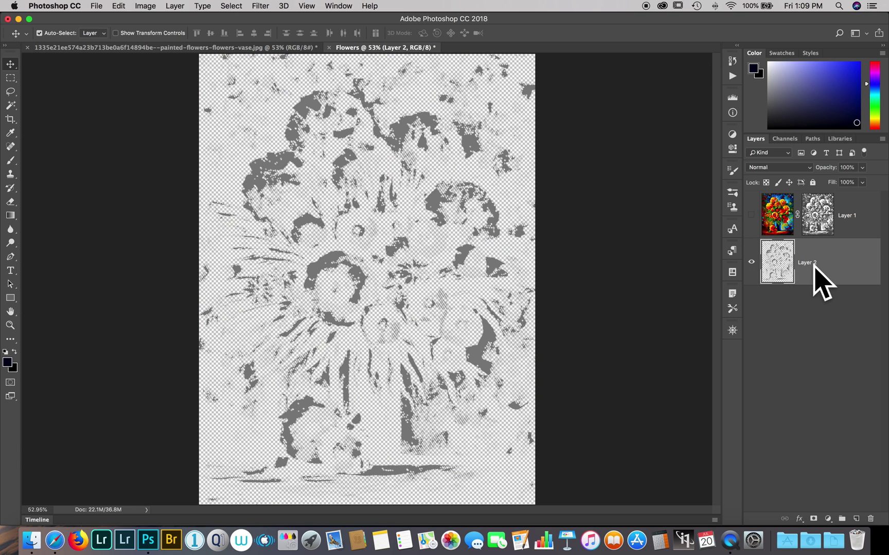